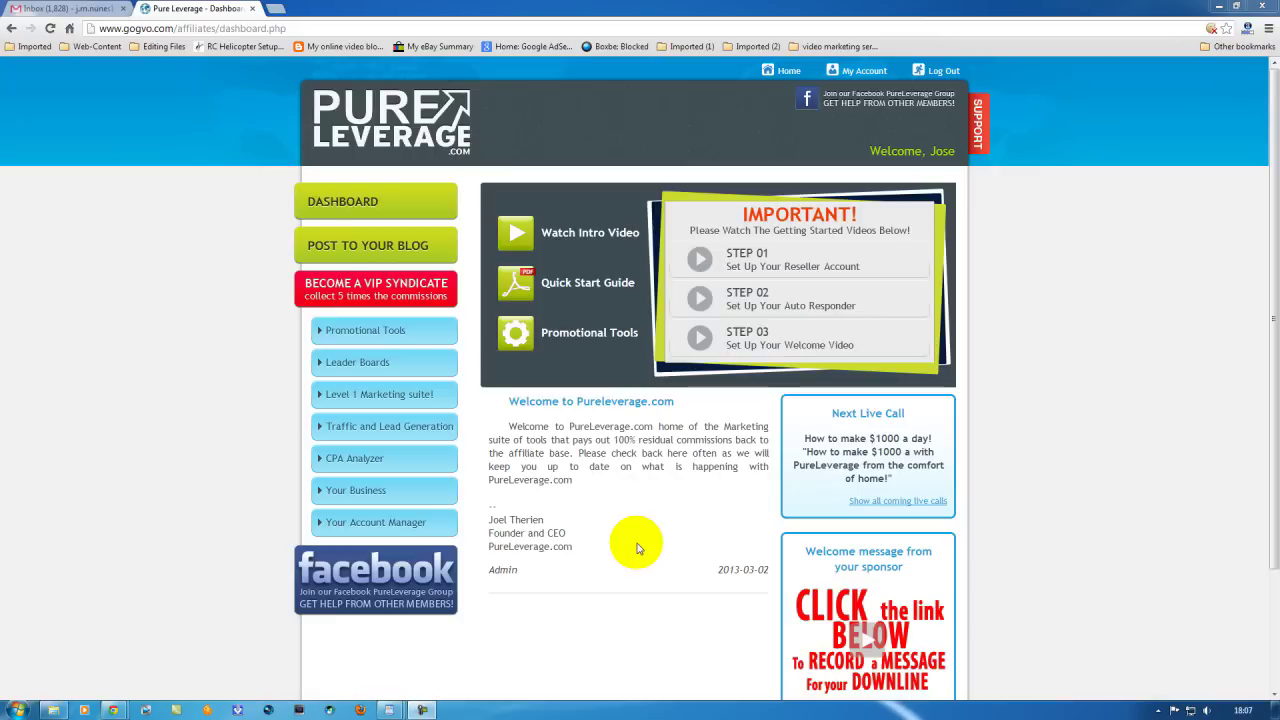
Open the Business 1 campaign from Auto Responder > Campaigns > List and scroll to its settings.
{"action": "left_click", "coordinate": [390, 400]}
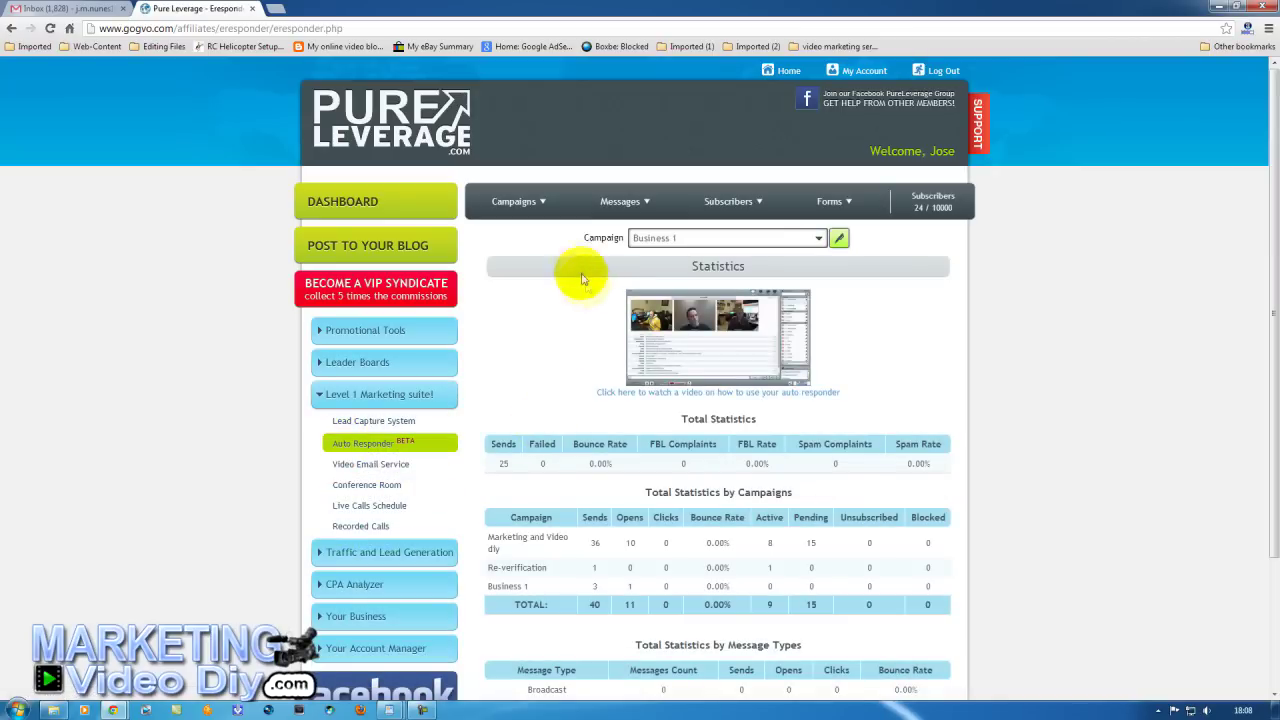
{"action": "left_click", "coordinate": [540, 208]}
{"action": "left_click", "coordinate": [518, 252]}
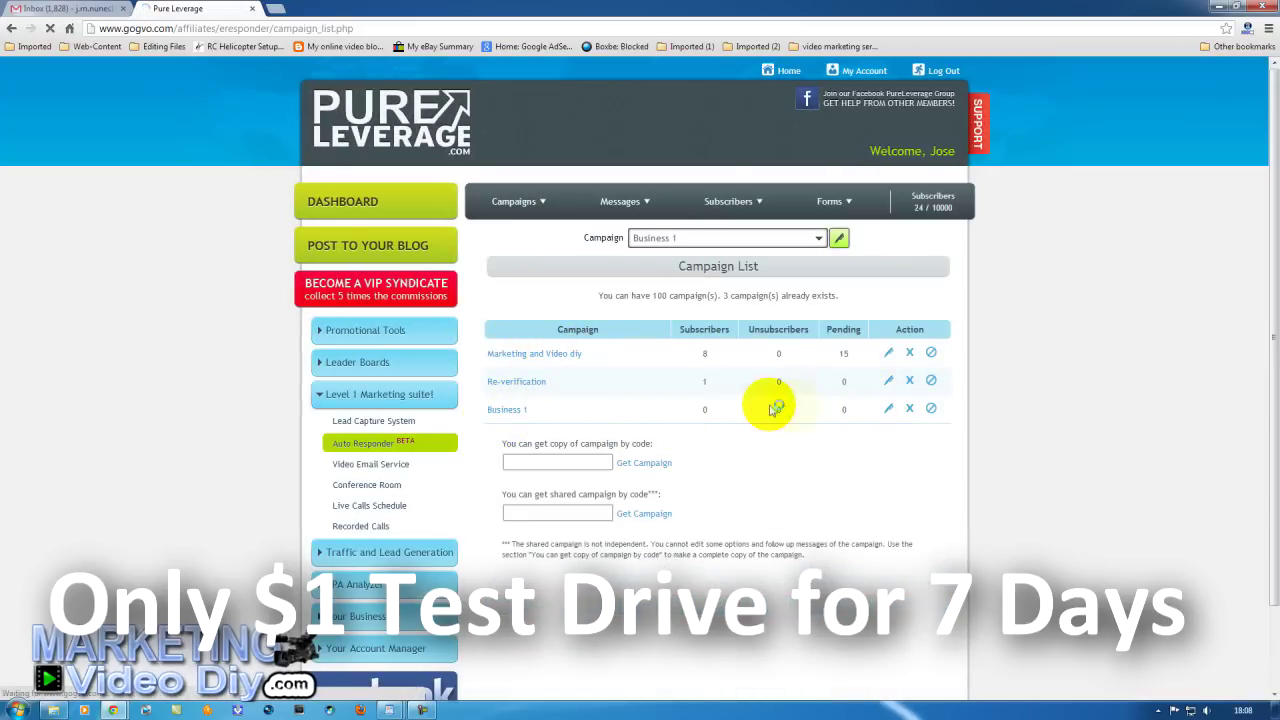
{"action": "scroll", "coordinate": [745, 402], "scroll_direction": "down", "scroll_amount": 4}
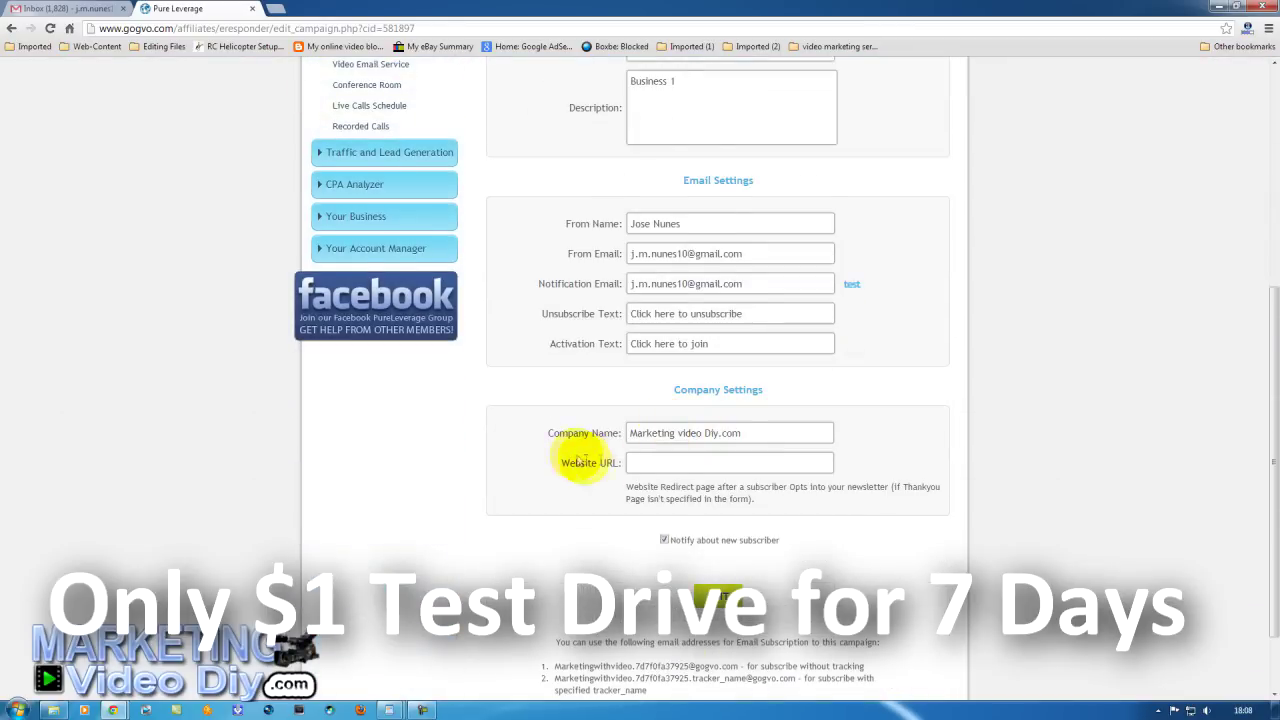
{"action": "scroll", "coordinate": [585, 460], "scroll_direction": "down", "scroll_amount": 2}
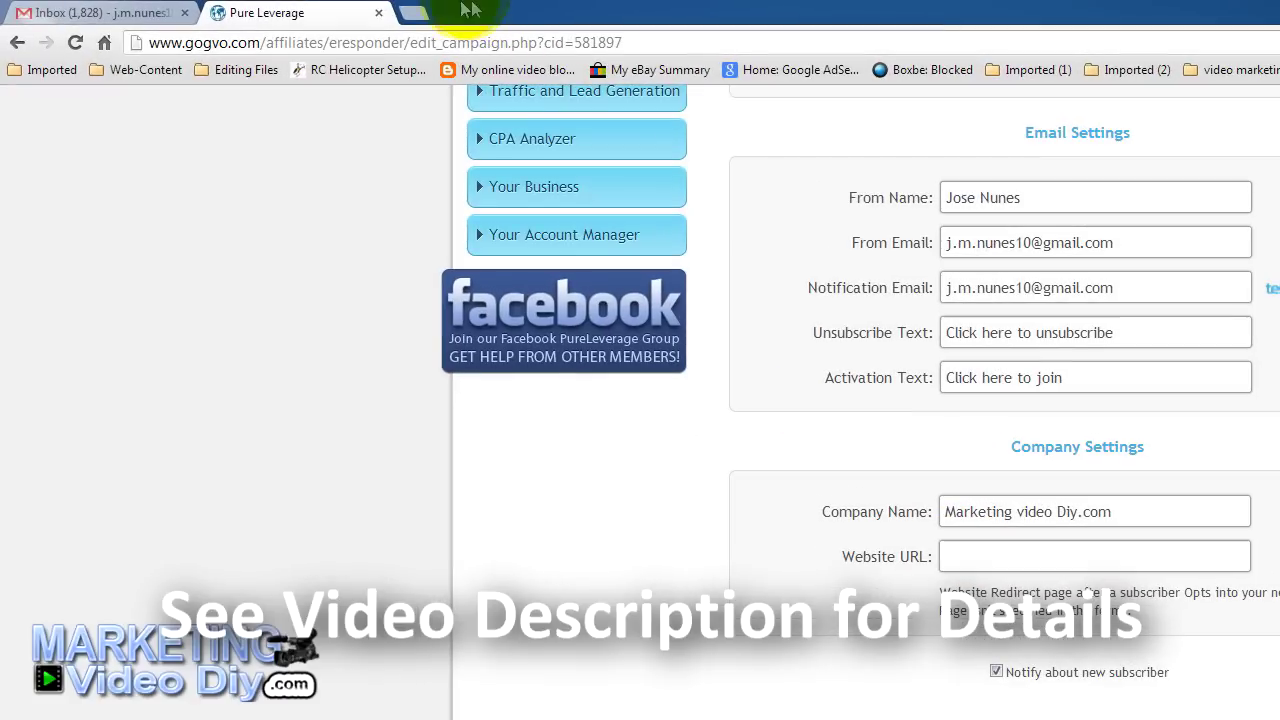
Search Google for 'Marketing video diy' in a new browser tab.
{"action": "left_click", "coordinate": [417, 12]}
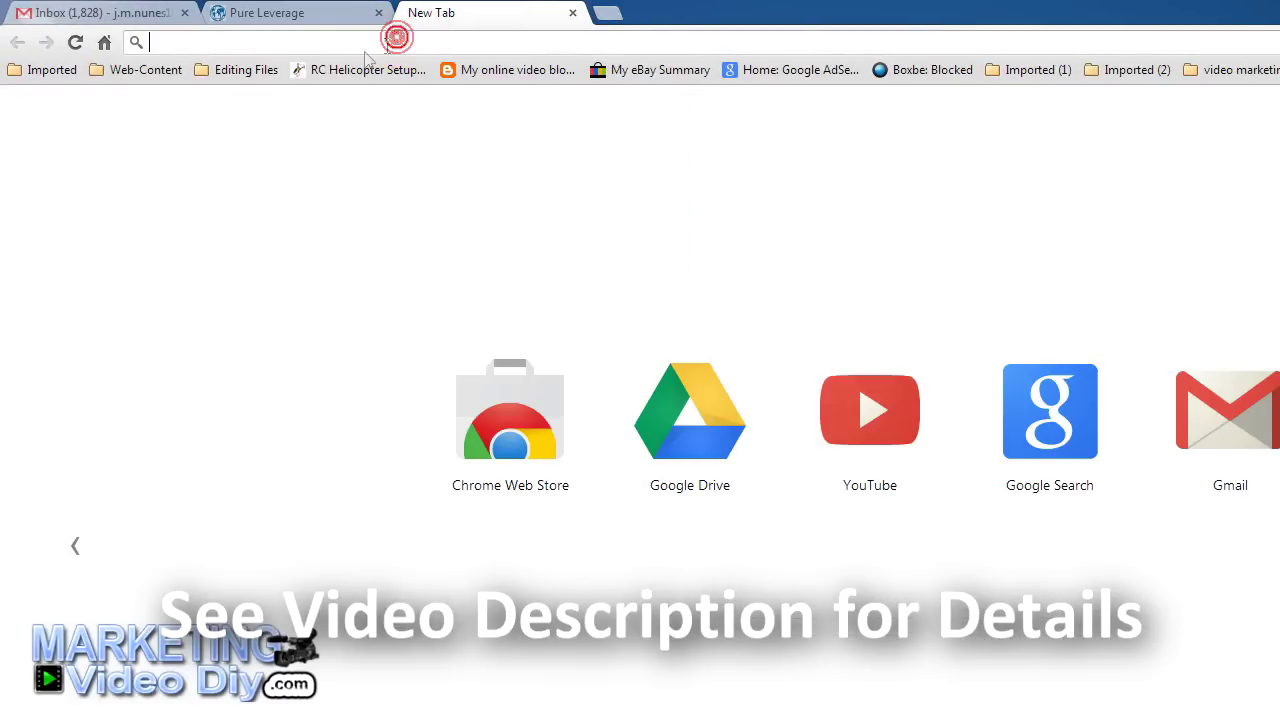
{"action": "left_click", "coordinate": [104, 44]}
{"action": "left_click", "coordinate": [717, 409]}
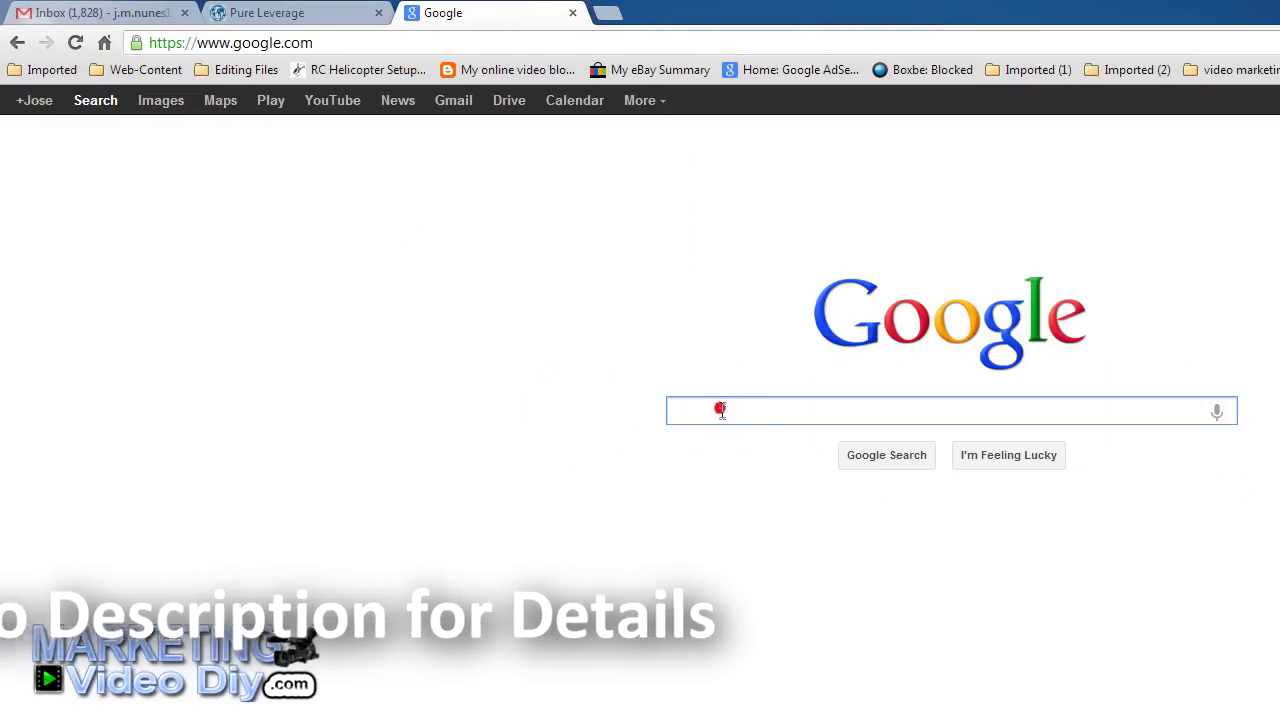
{"action": "type", "text": "Marketing vide"}
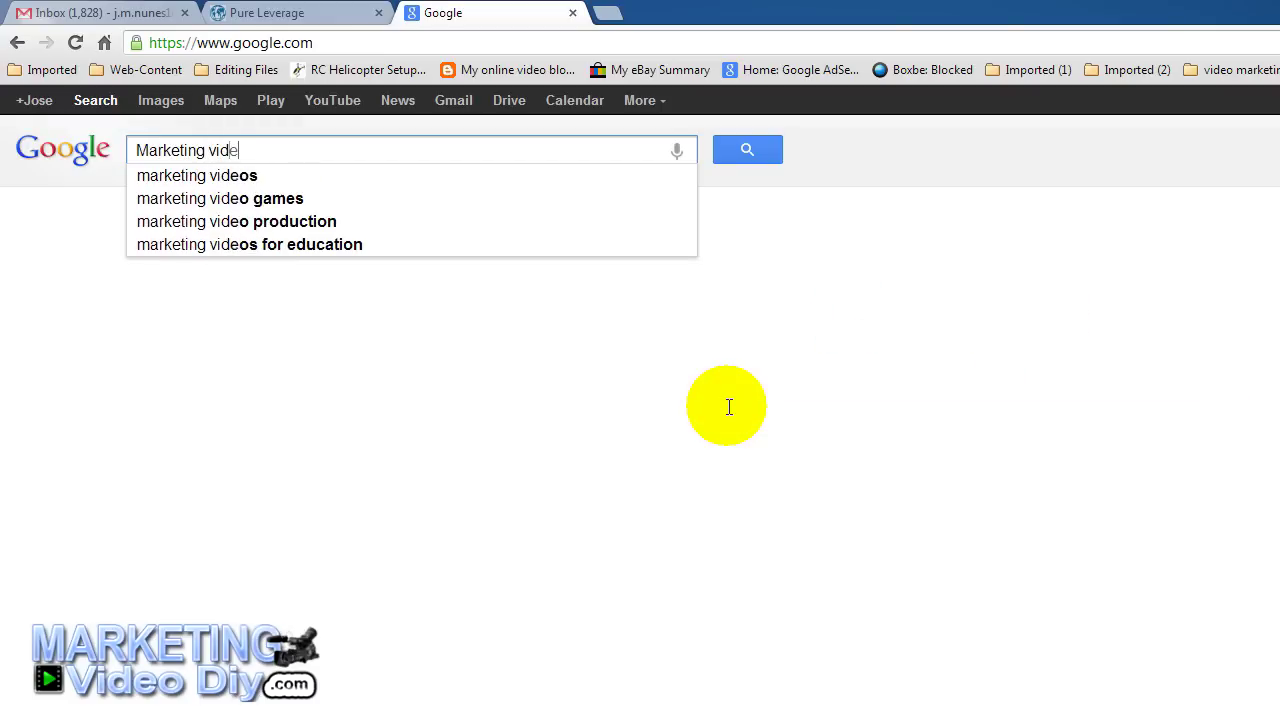
{"action": "type", "text": "o d"}
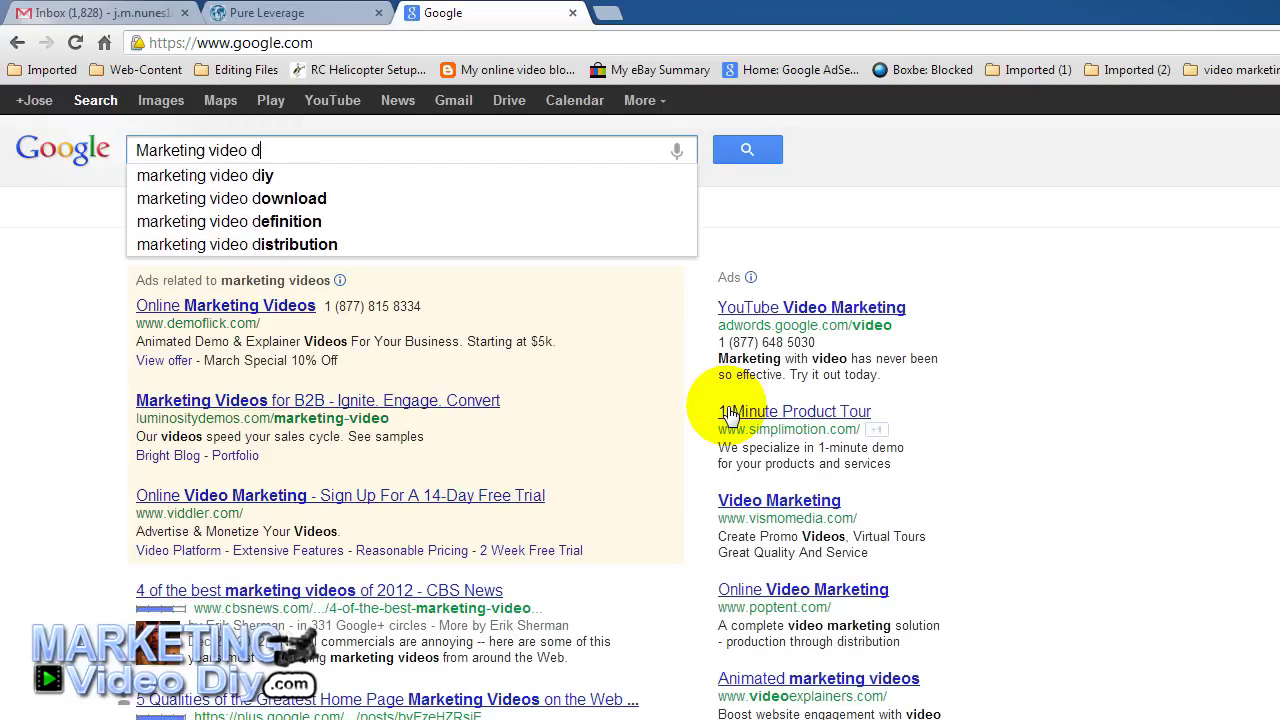
{"action": "type", "text": "iy"}
{"action": "key", "text": "Return"}
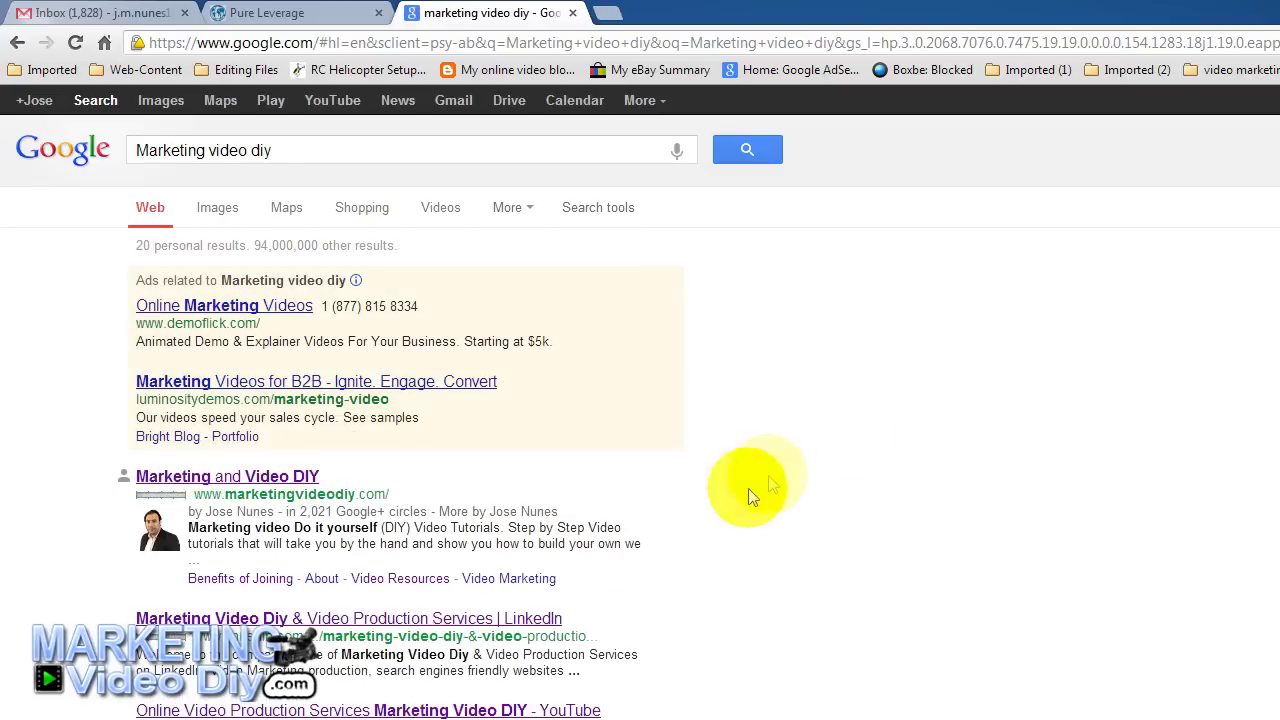
Open the Marketing and Video DIY site's Membership Options page and copy its web address.
{"action": "left_click", "coordinate": [185, 477]}
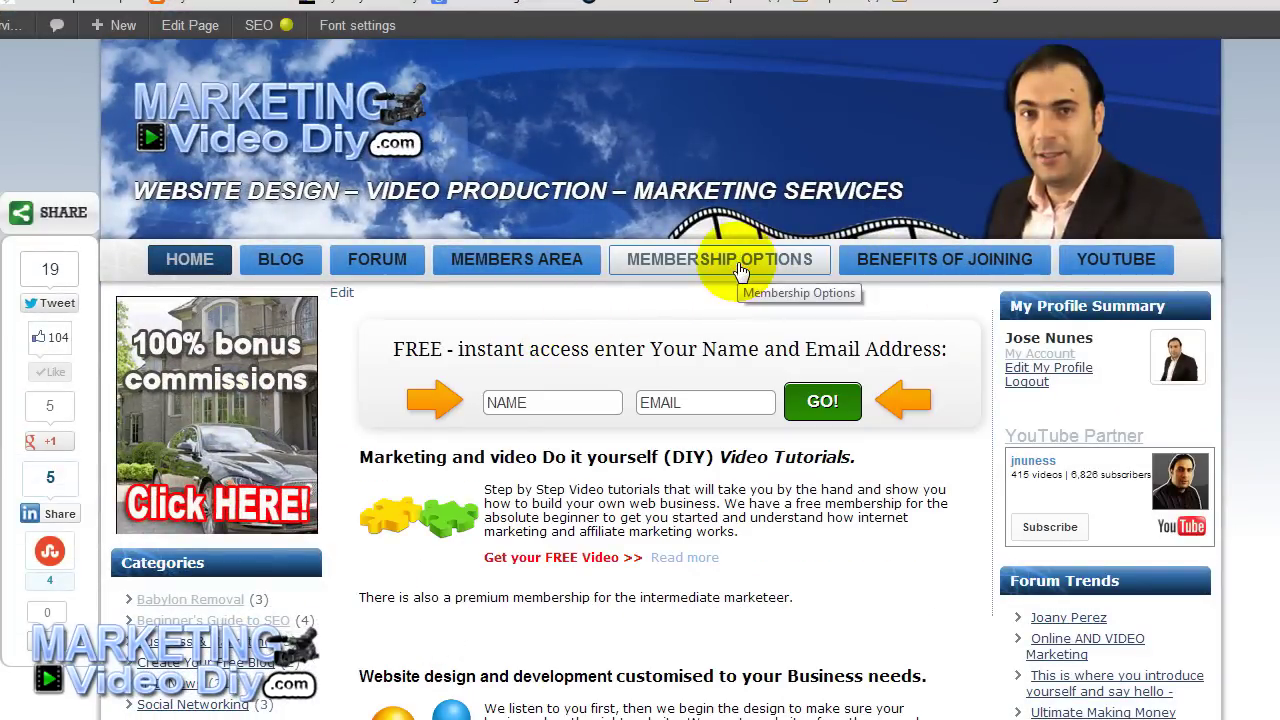
{"action": "left_click", "coordinate": [740, 268]}
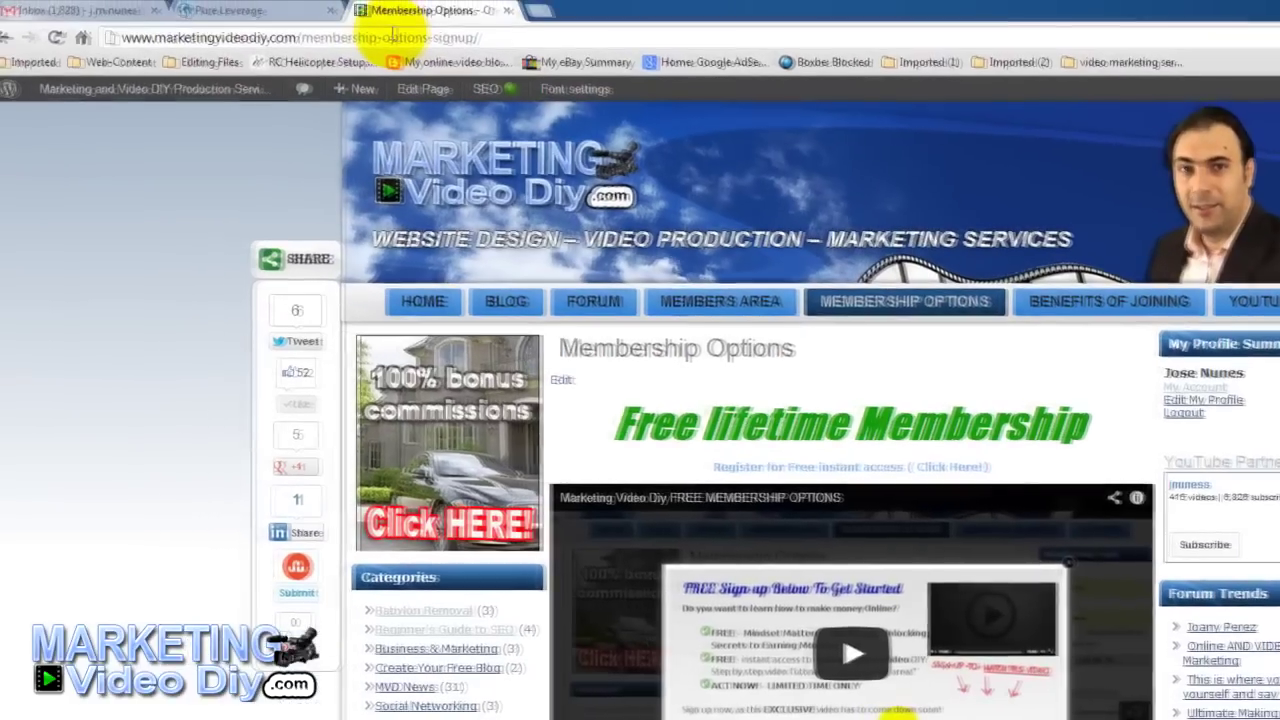
{"action": "left_click", "coordinate": [392, 37]}
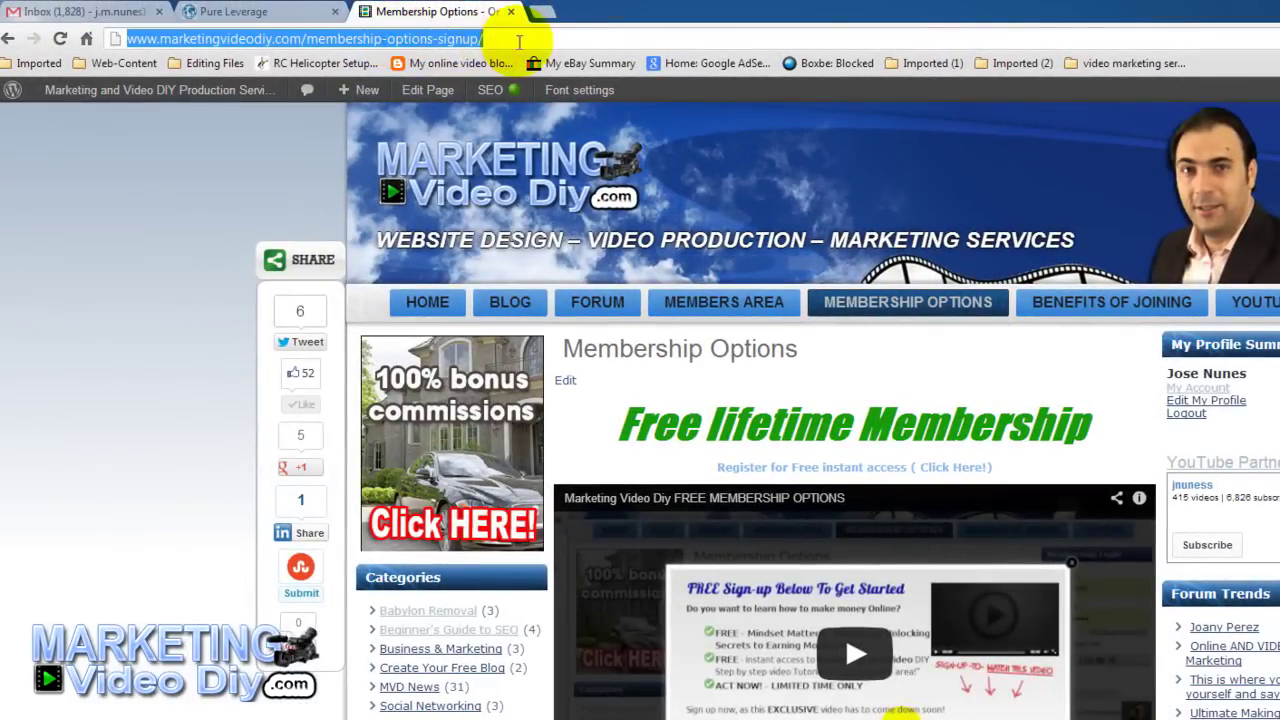
{"action": "right_click", "coordinate": [156, 40]}
{"action": "left_click", "coordinate": [200, 99]}
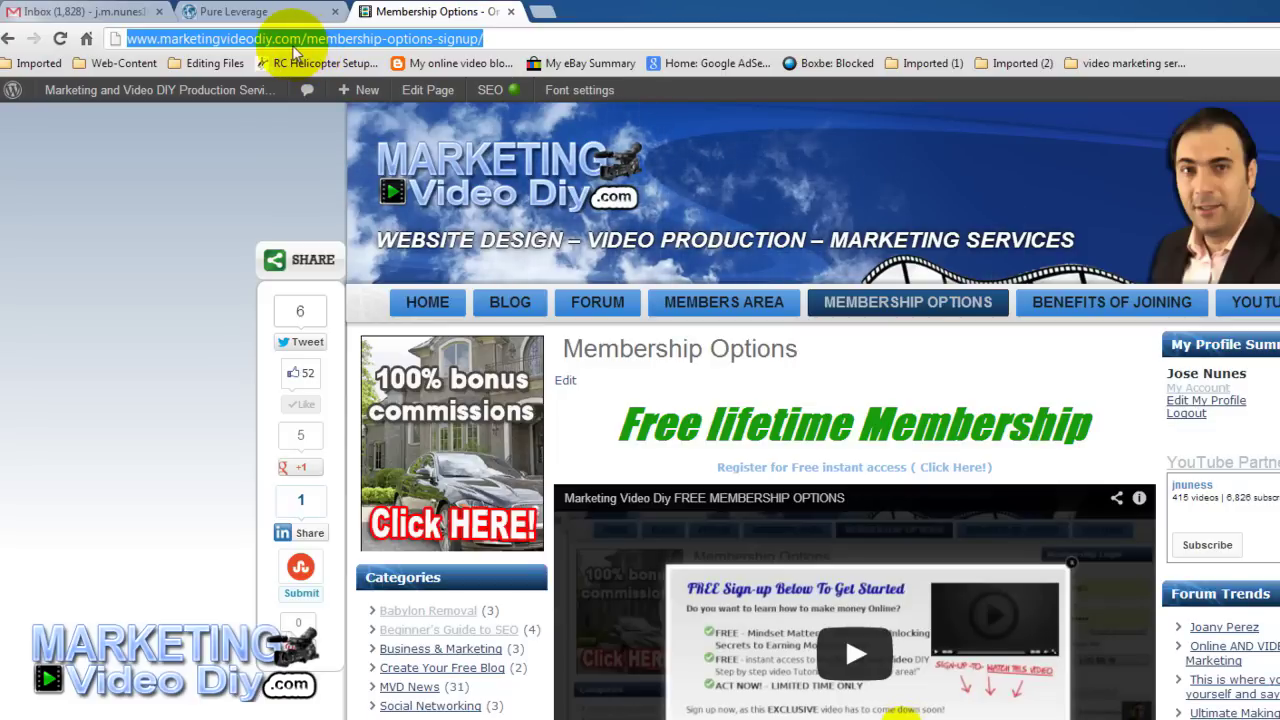
{"action": "right_click", "coordinate": [294, 48]}
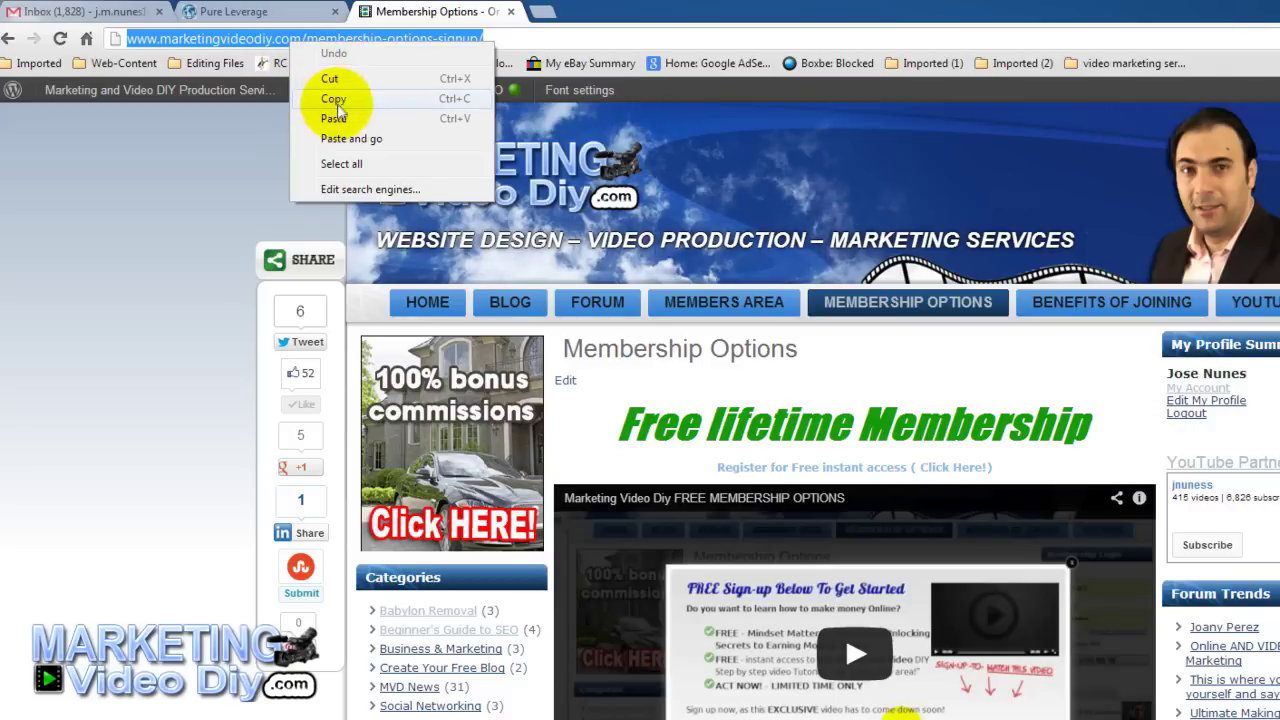
{"action": "left_click", "coordinate": [337, 100]}
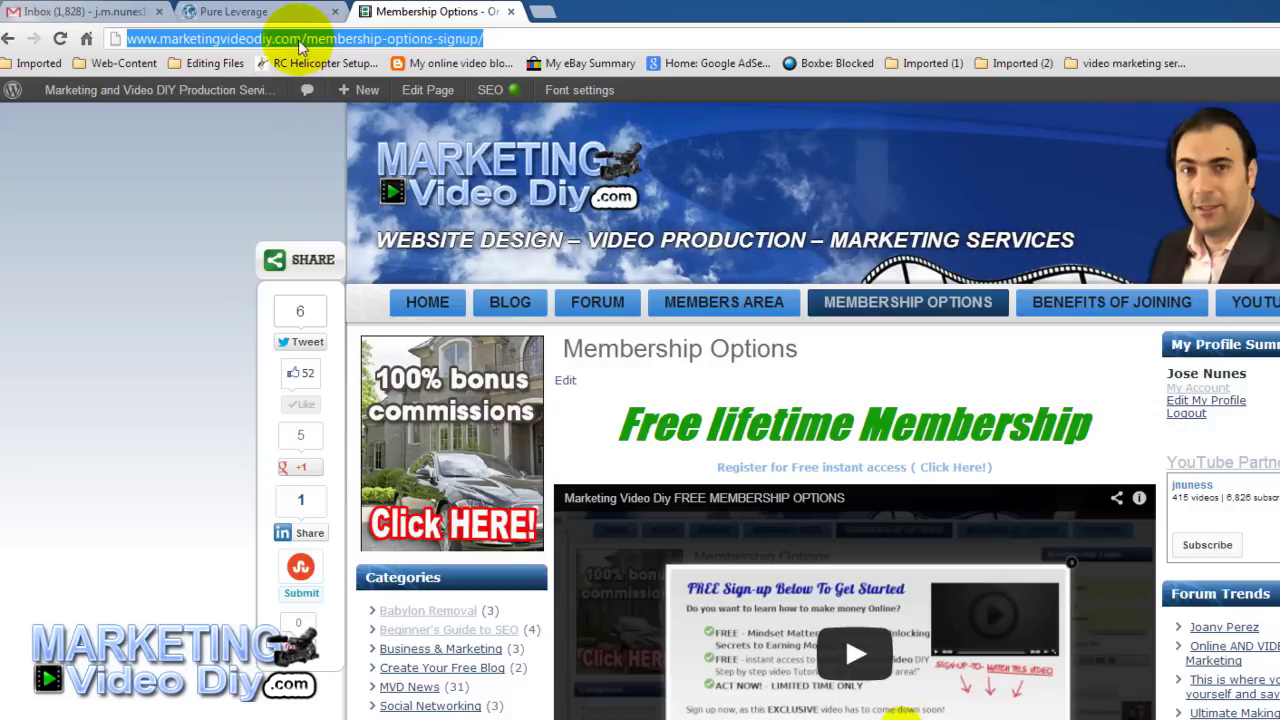
Paste the Membership Options address into the Business 1 campaign's Website URL field.
{"action": "left_click", "coordinate": [246, 12]}
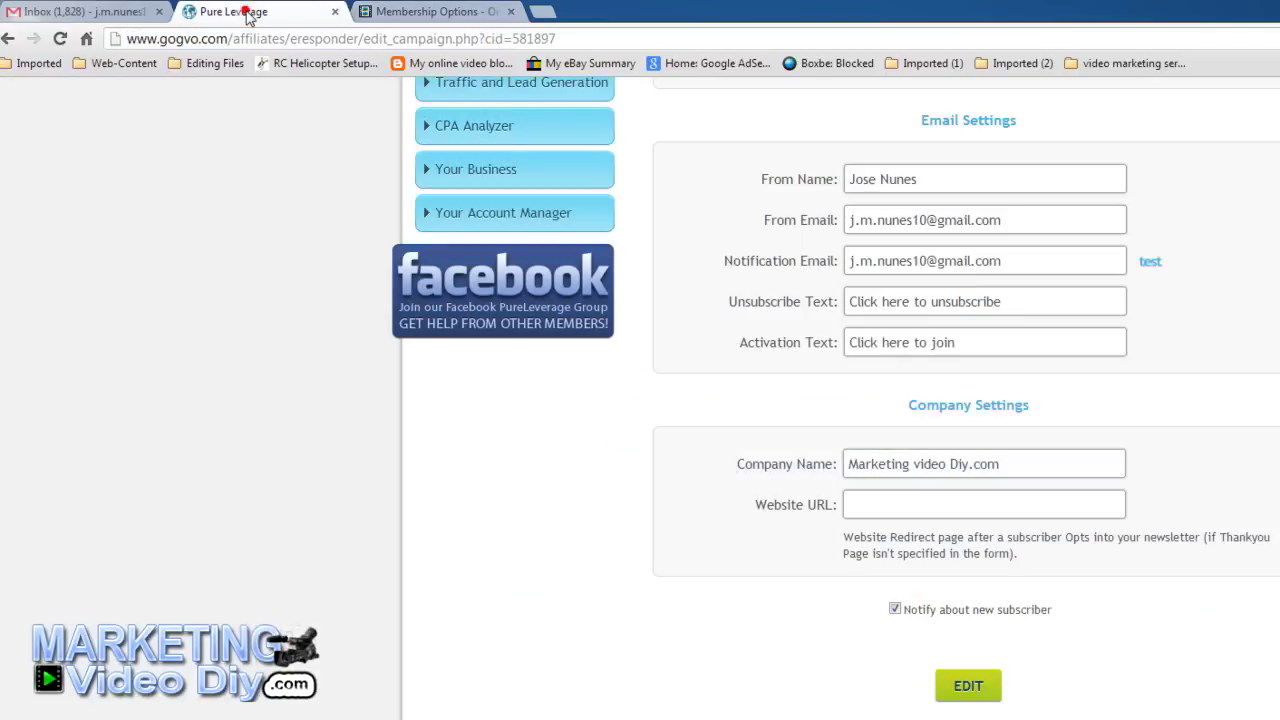
{"action": "left_click", "coordinate": [856, 504]}
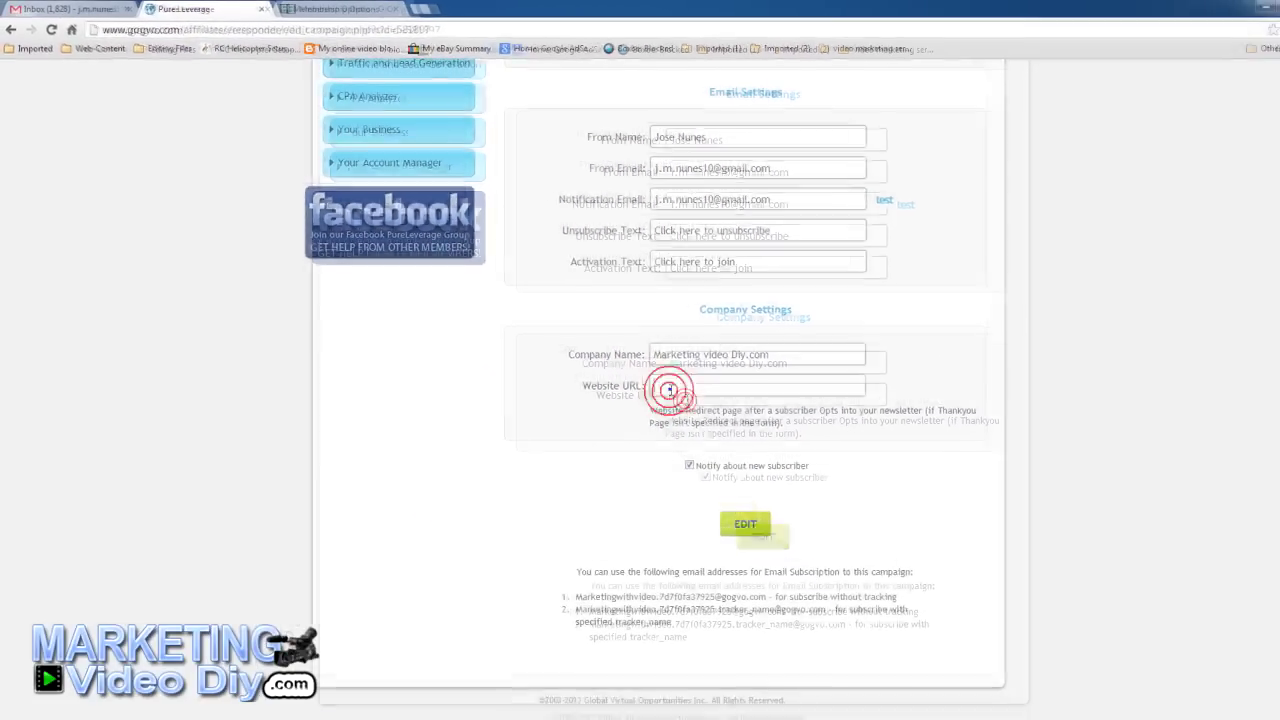
{"action": "right_click", "coordinate": [669, 390]}
{"action": "left_click", "coordinate": [705, 446]}
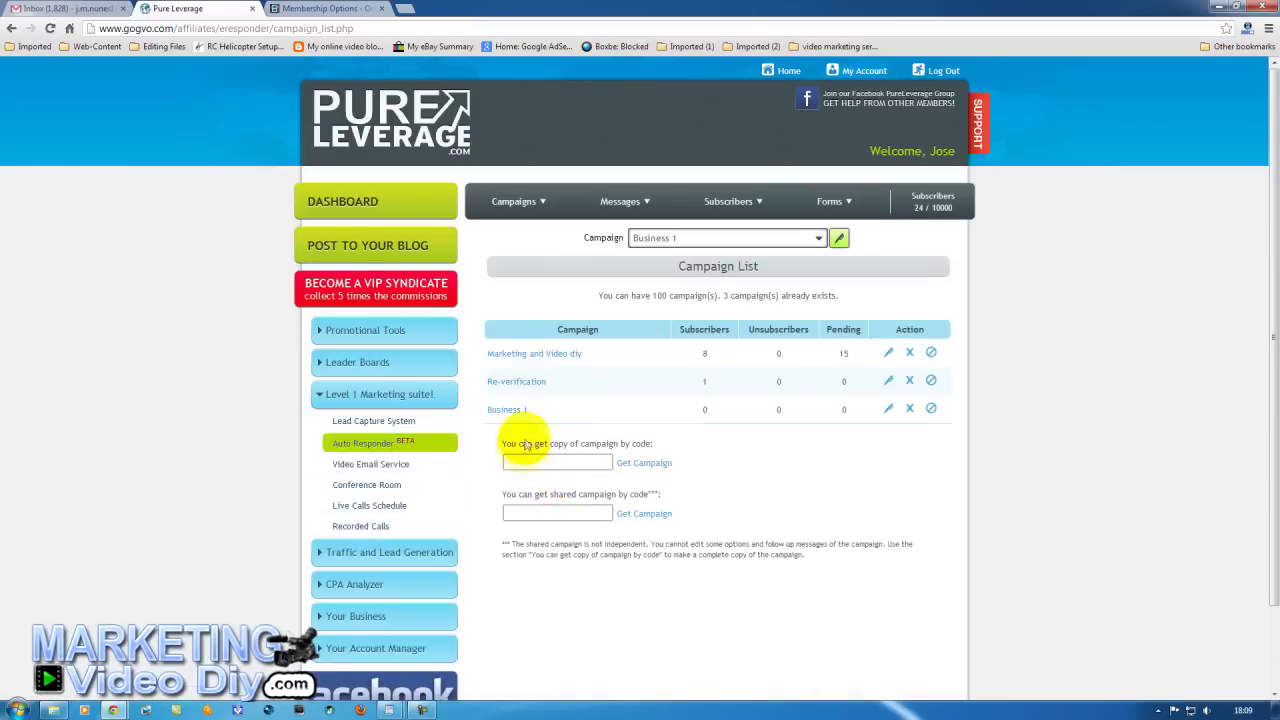
Copy the full HTML code of opt-in form FormF4231917.
{"action": "mouse_move", "coordinate": [826, 207]}
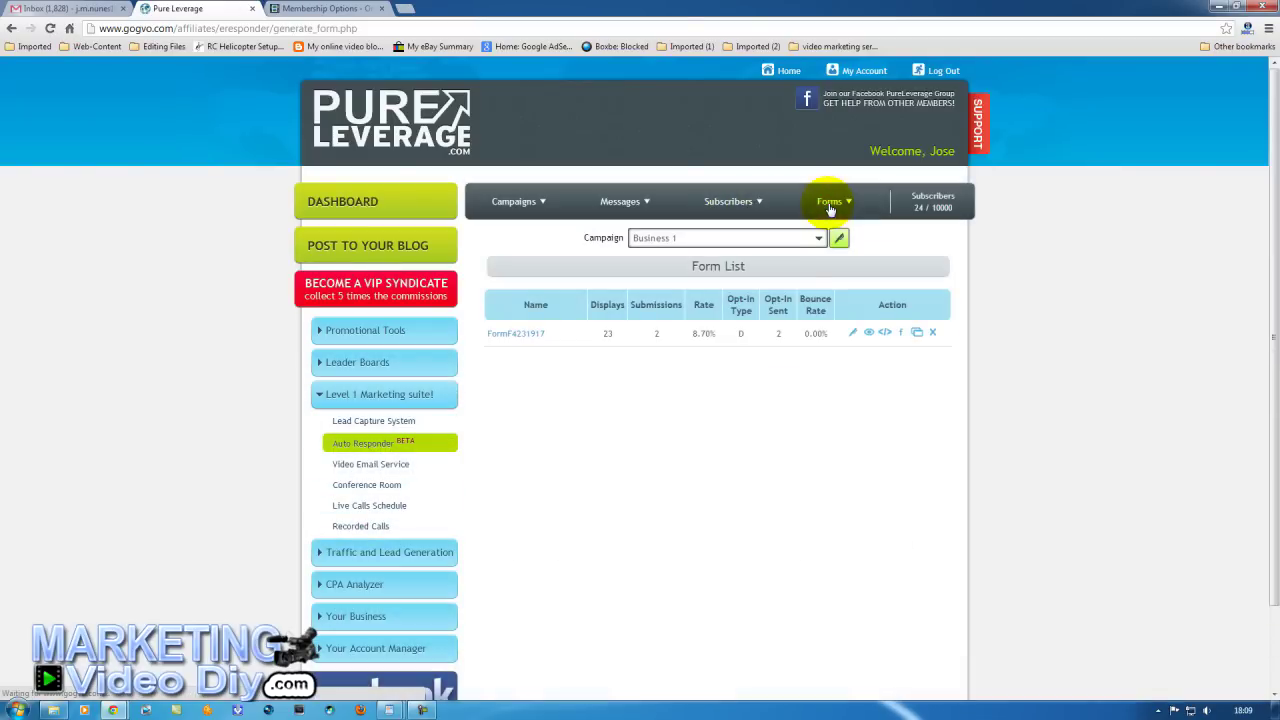
{"action": "left_click", "coordinate": [884, 334]}
{"action": "left_click_drag", "start_coordinate": [67, 240], "coordinate": [14, 49]}
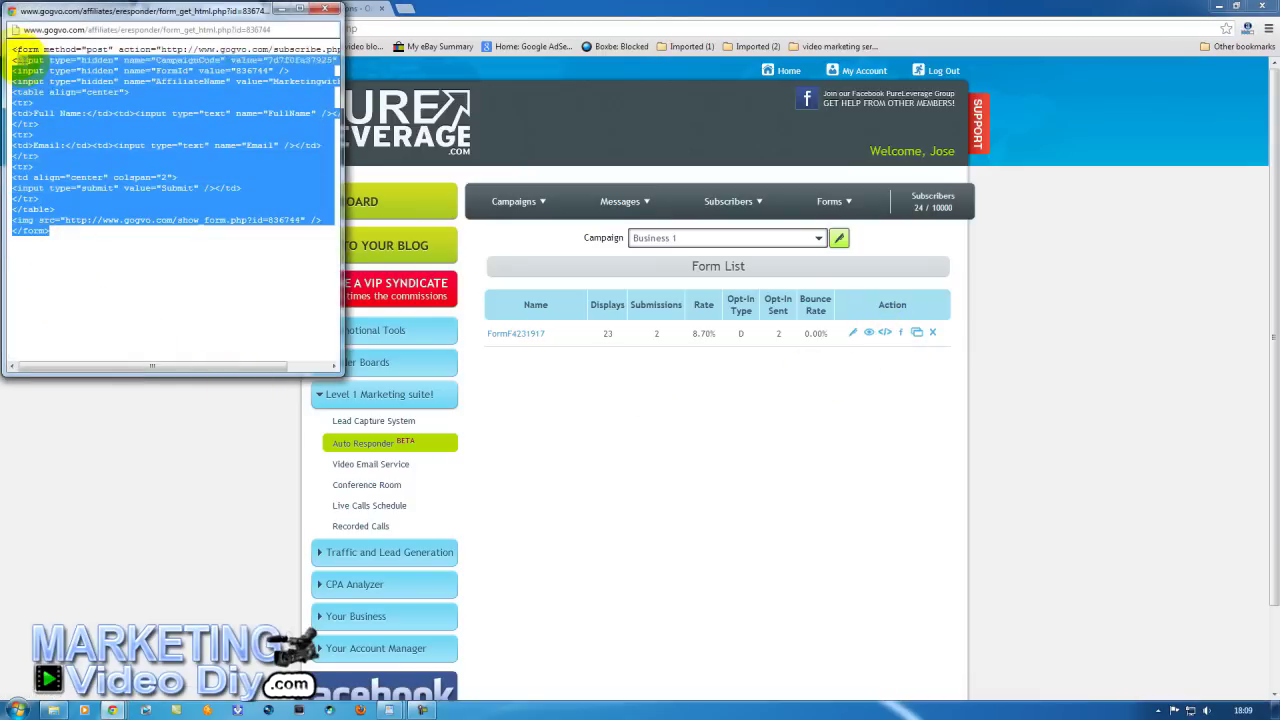
{"action": "right_click", "coordinate": [66, 96]}
{"action": "left_click", "coordinate": [80, 97]}
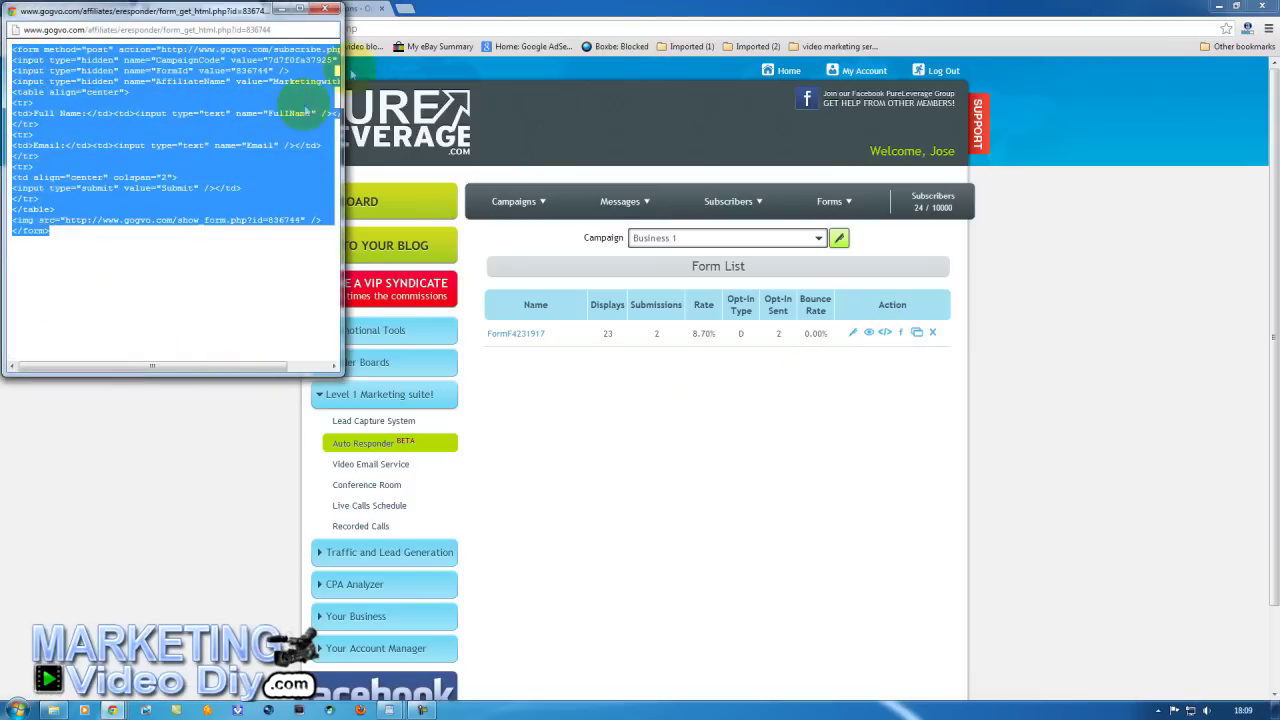
{"action": "left_click", "coordinate": [360, 10]}
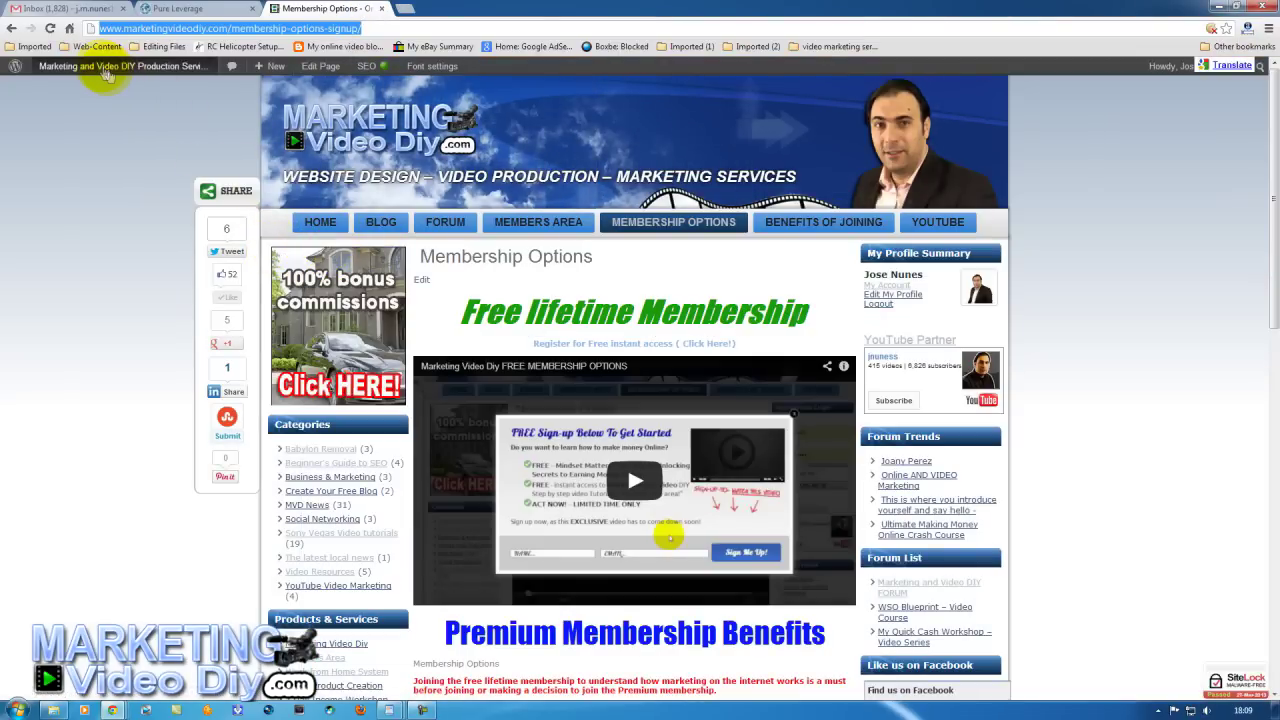
Go from the WordPress dashboard to the Appearance > Widgets page.
{"action": "left_click", "coordinate": [100, 66]}
{"action": "left_click", "coordinate": [112, 249]}
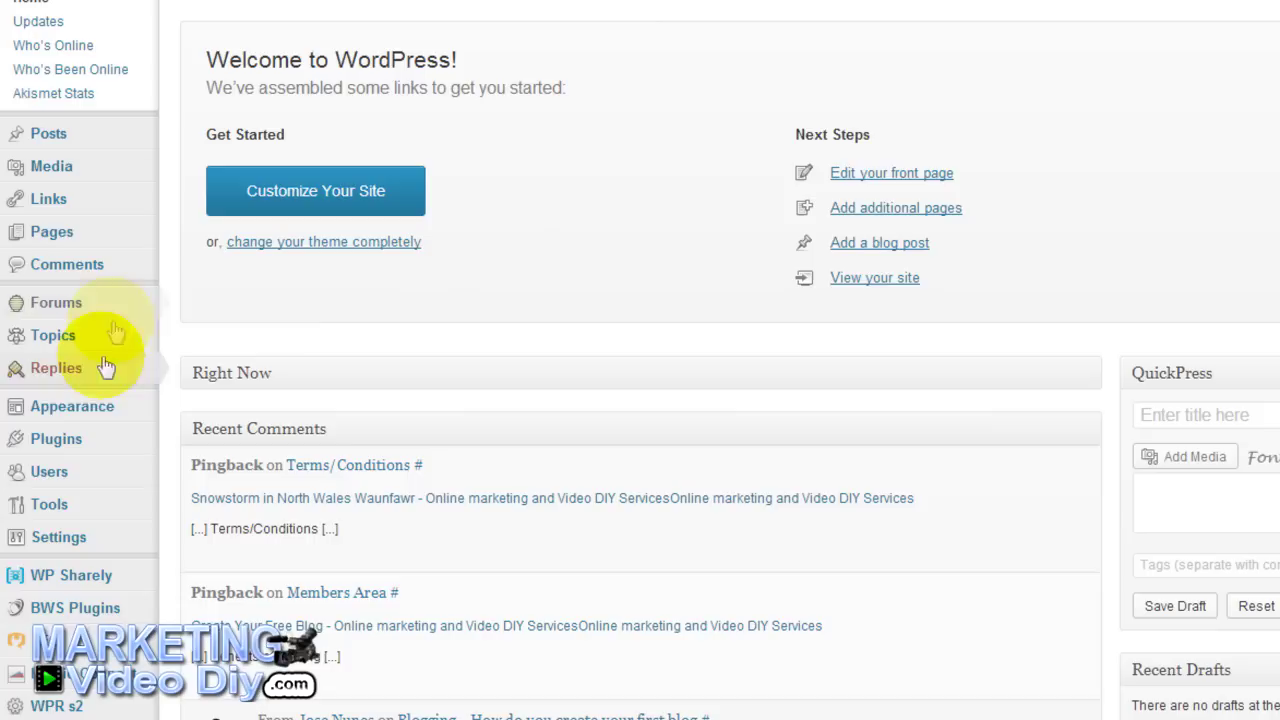
{"action": "mouse_move", "coordinate": [68, 410]}
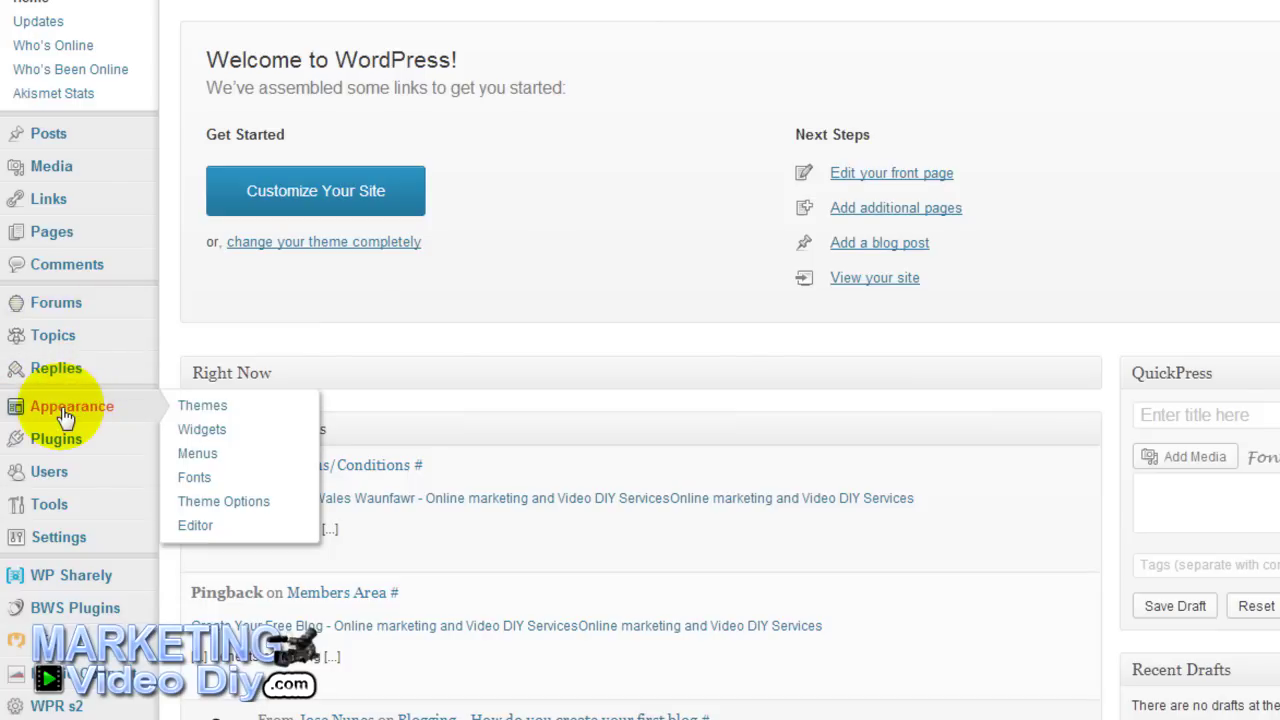
{"action": "left_click", "coordinate": [200, 429]}
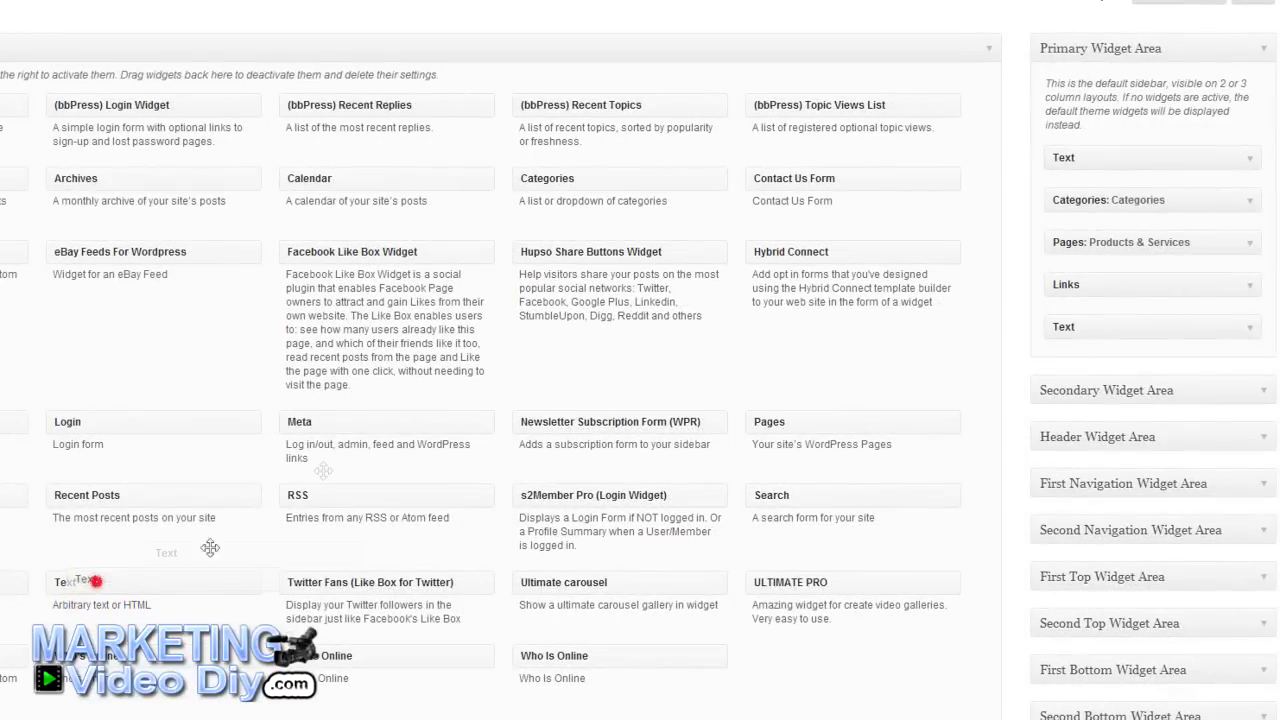
Add a Text widget to the Primary Widget Area containing the pasted opt-in form HTML.
{"action": "left_click_drag", "start_coordinate": [210, 547], "coordinate": [1108, 154]}
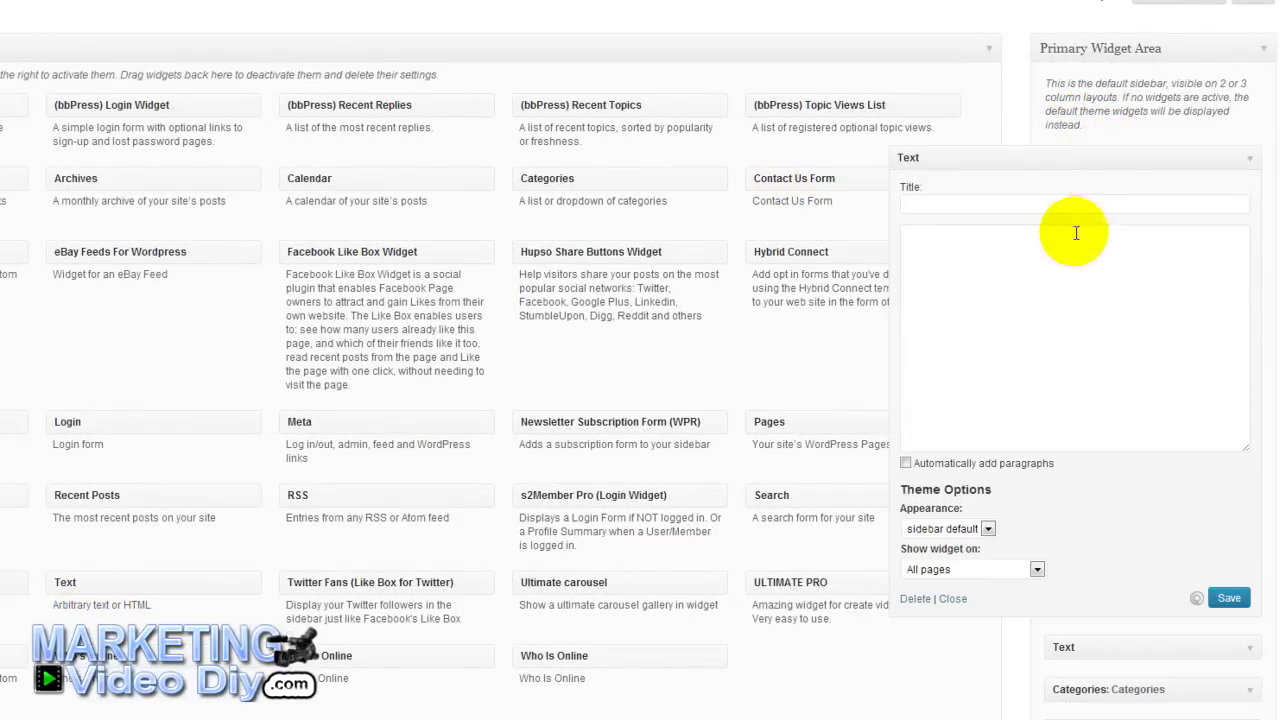
{"action": "right_click", "coordinate": [977, 271]}
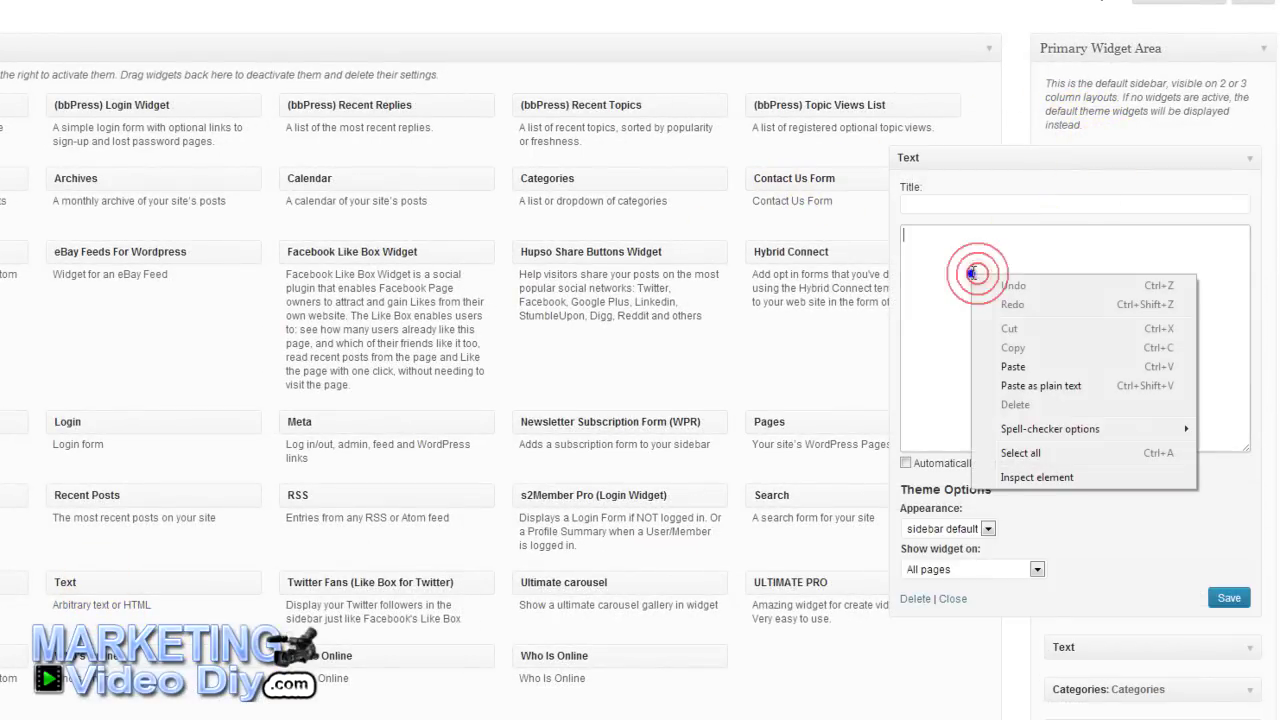
{"action": "left_click", "coordinate": [1013, 367]}
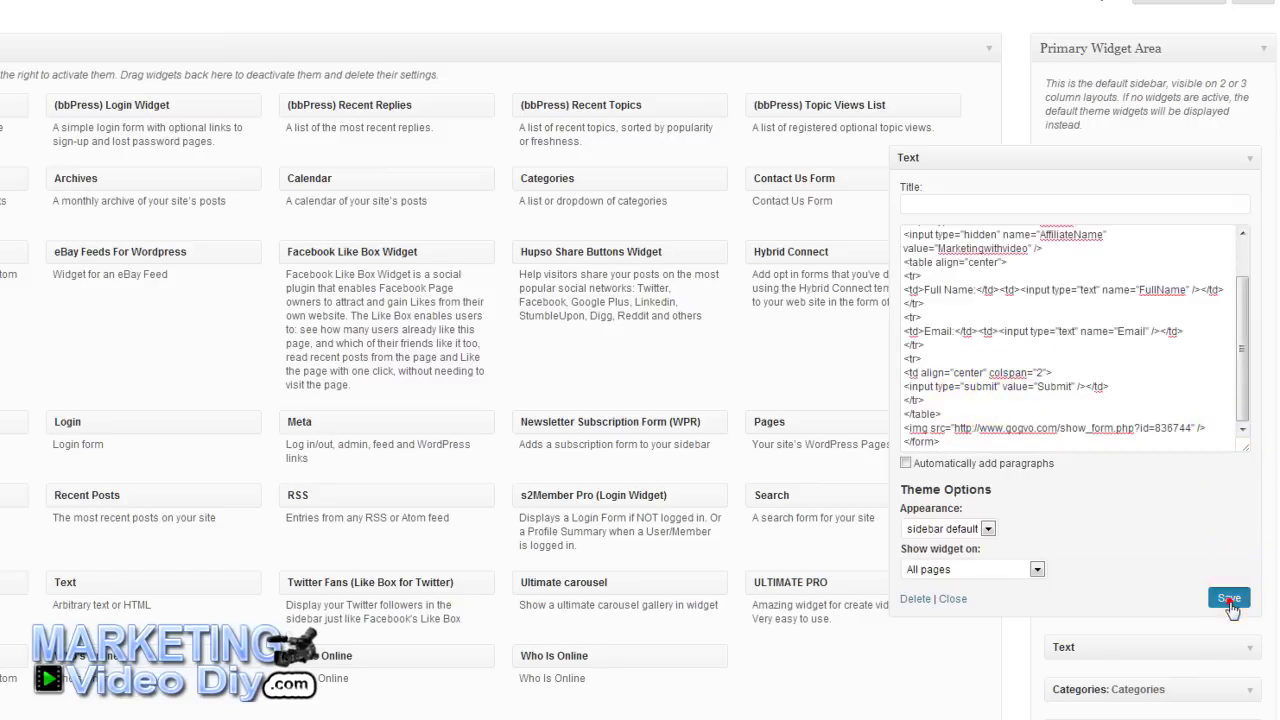
{"action": "left_click", "coordinate": [952, 599]}
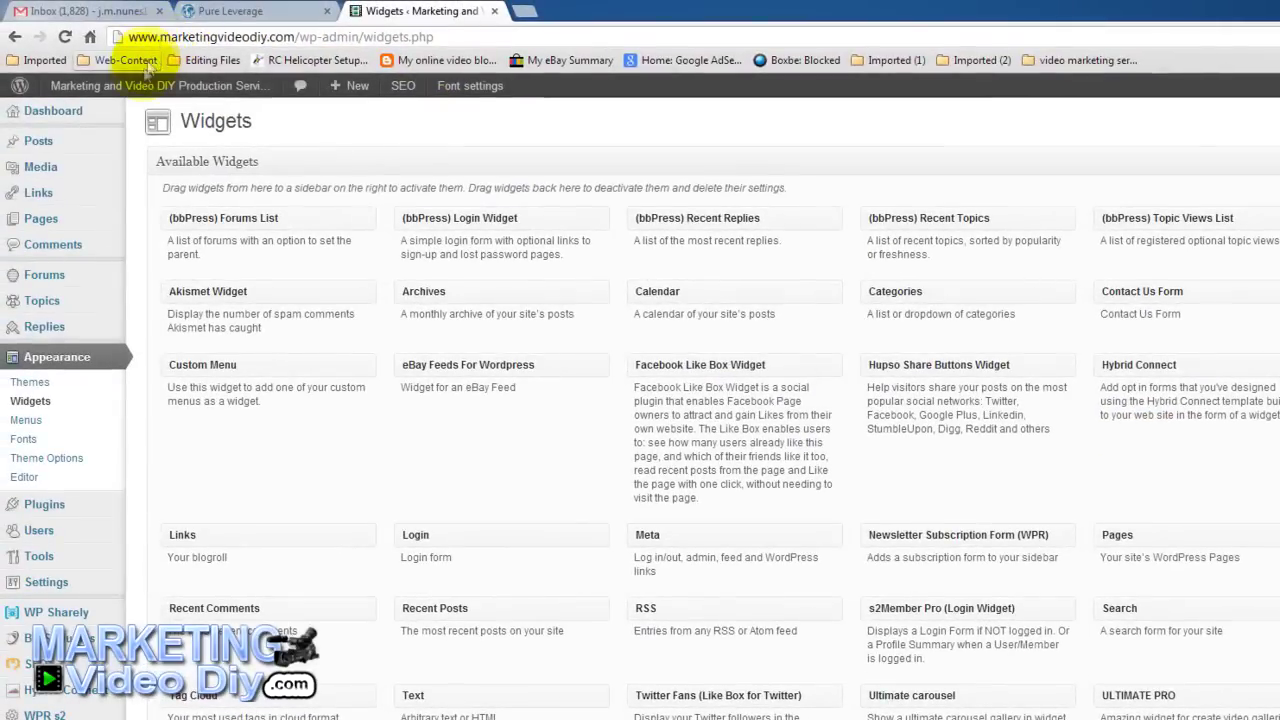
{"action": "mouse_move", "coordinate": [137, 92]}
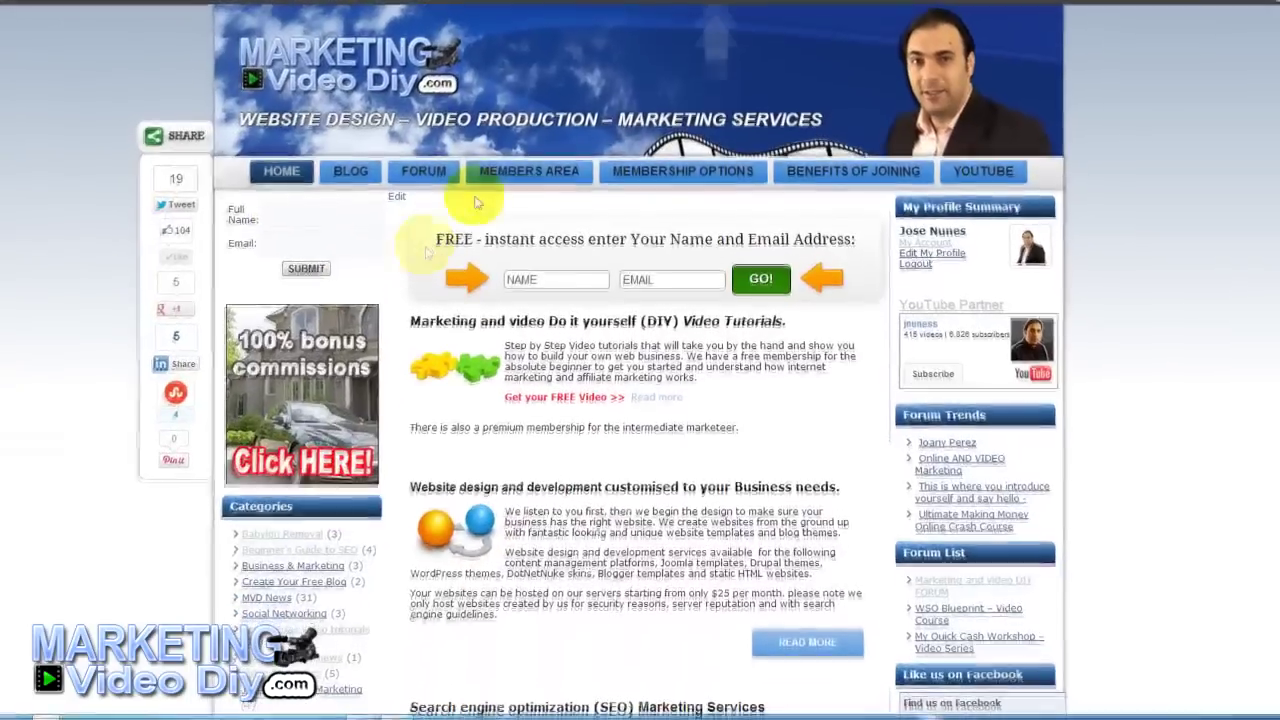
Scroll the home page to check the new Full Name and Email sidebar form.
{"action": "scroll", "coordinate": [426, 200], "scroll_direction": "down", "scroll_amount": 2}
{"action": "scroll", "coordinate": [426, 178], "scroll_direction": "down", "scroll_amount": 8}
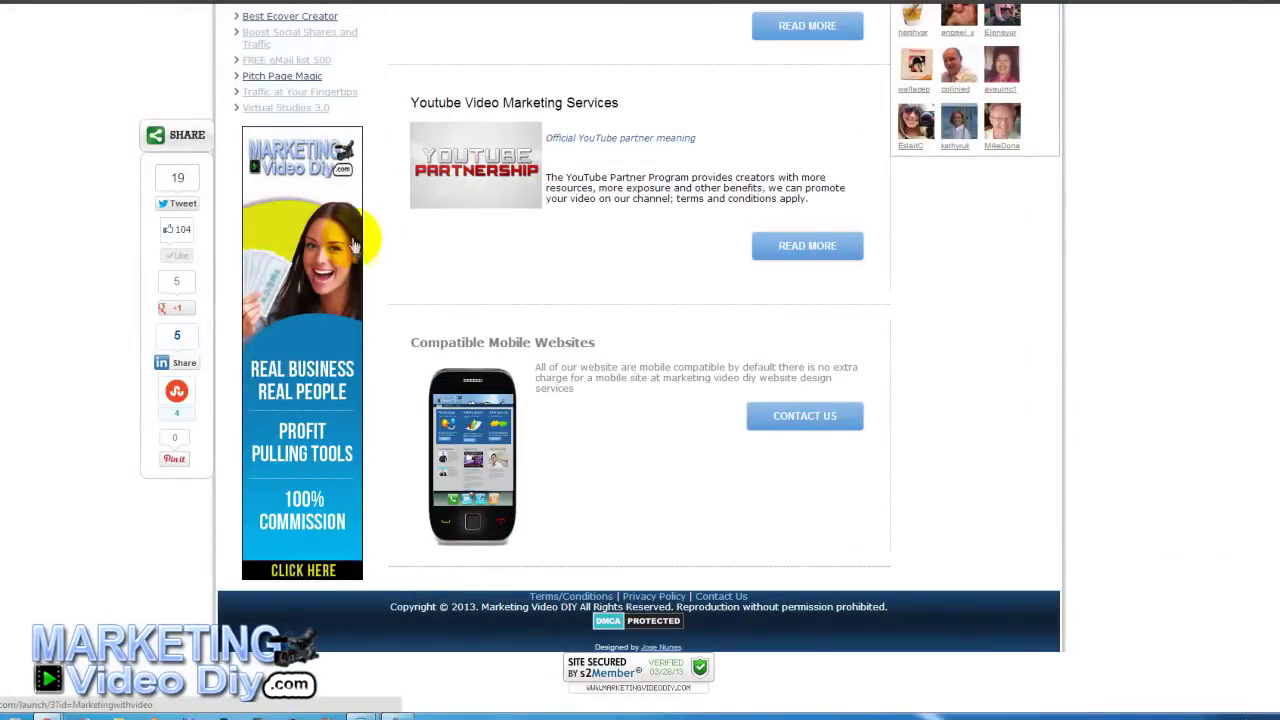
{"action": "scroll", "coordinate": [460, 215], "scroll_direction": "up", "scroll_amount": 10}
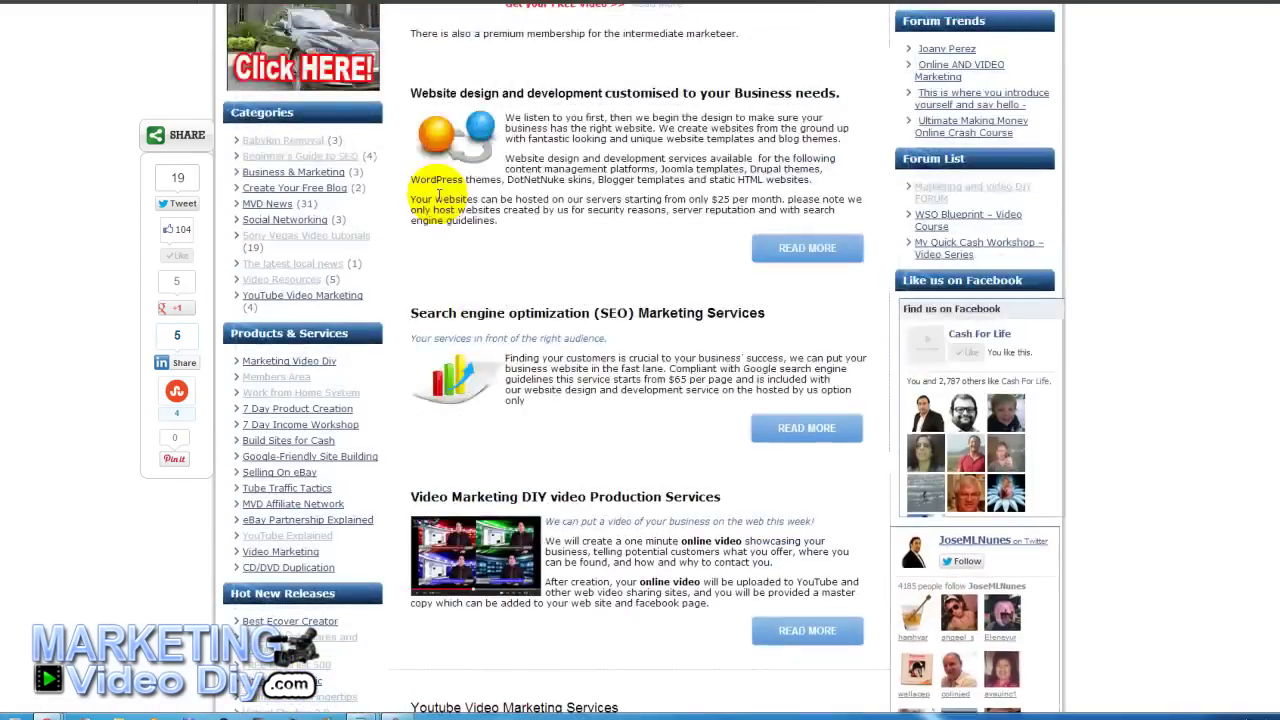
{"action": "scroll", "coordinate": [434, 192], "scroll_direction": "up", "scroll_amount": 1}
{"action": "scroll", "coordinate": [430, 190], "scroll_direction": "down", "scroll_amount": 7}
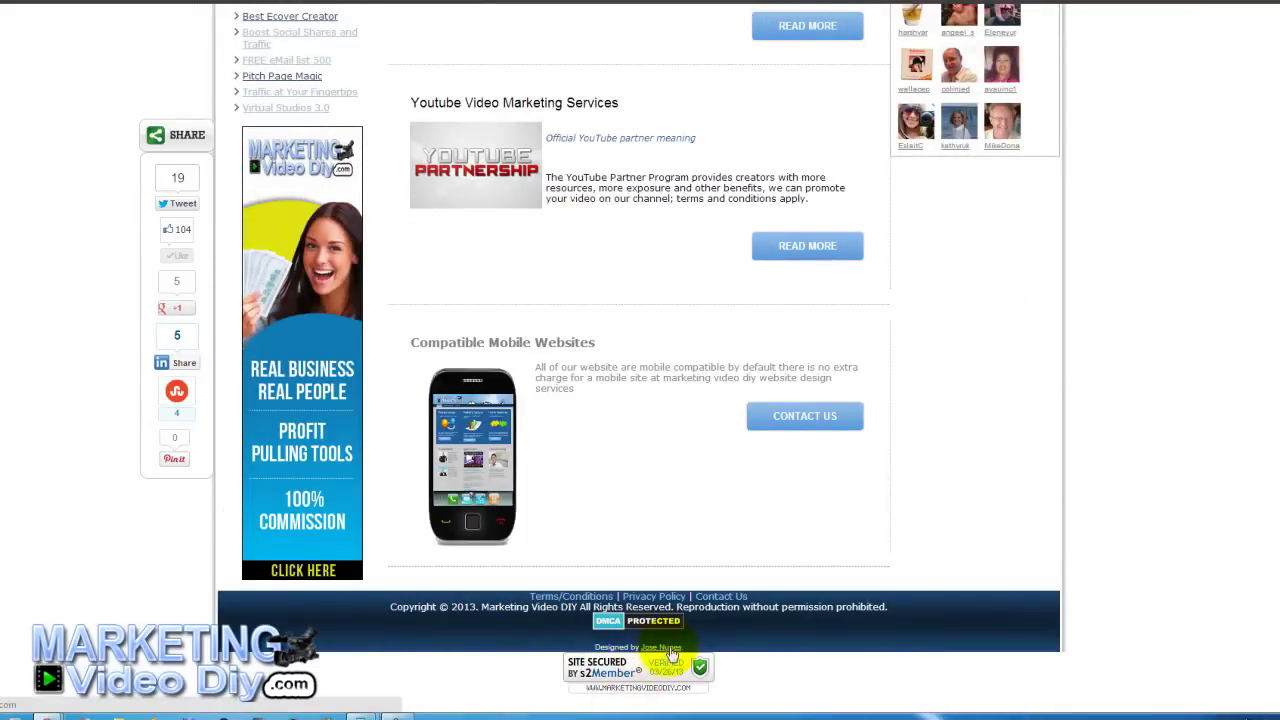
{"action": "scroll", "coordinate": [605, 240], "scroll_direction": "up", "scroll_amount": 5}
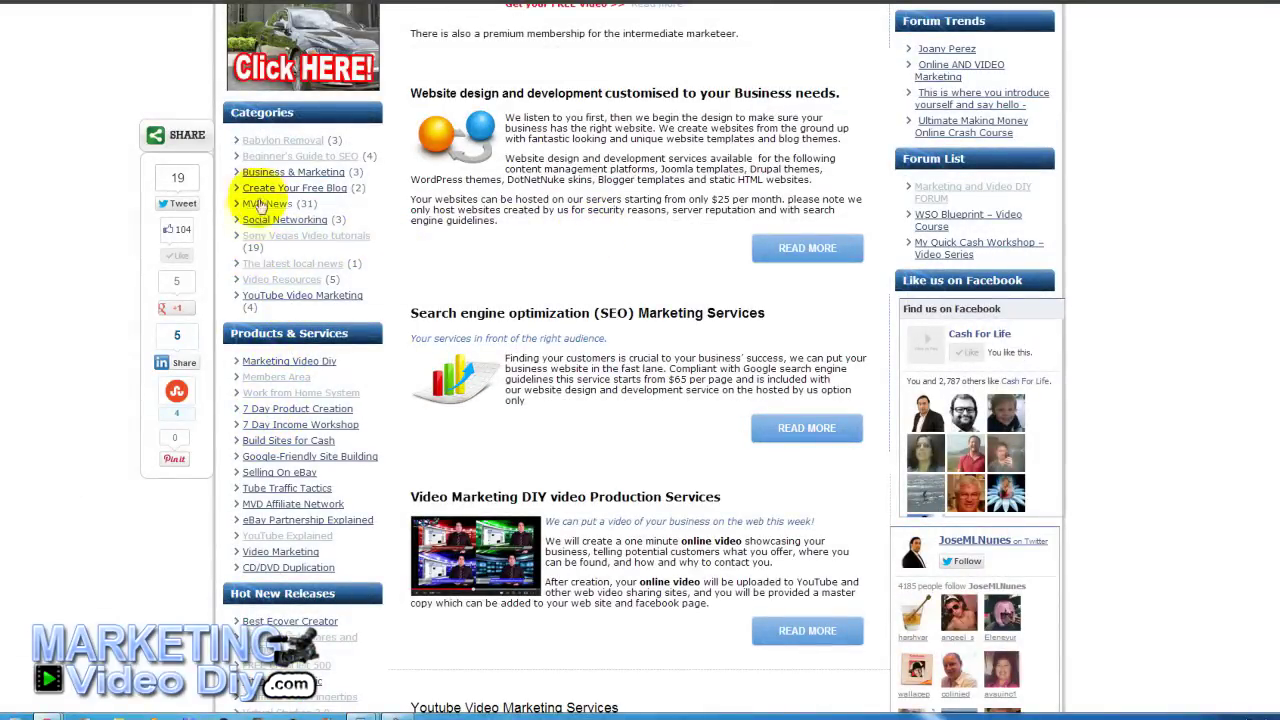
{"action": "scroll", "coordinate": [300, 205], "scroll_direction": "up", "scroll_amount": 2}
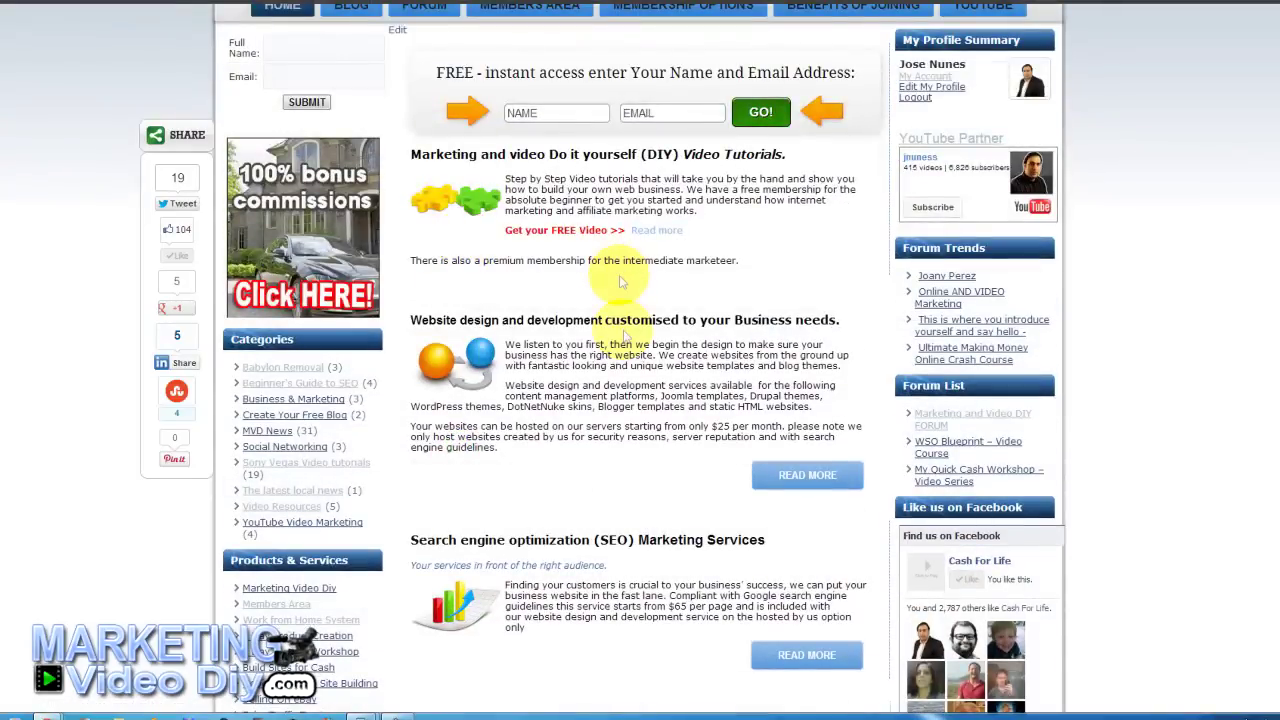
Open the website design READ MORE page and browse the Website Samples page.
{"action": "left_click", "coordinate": [810, 476]}
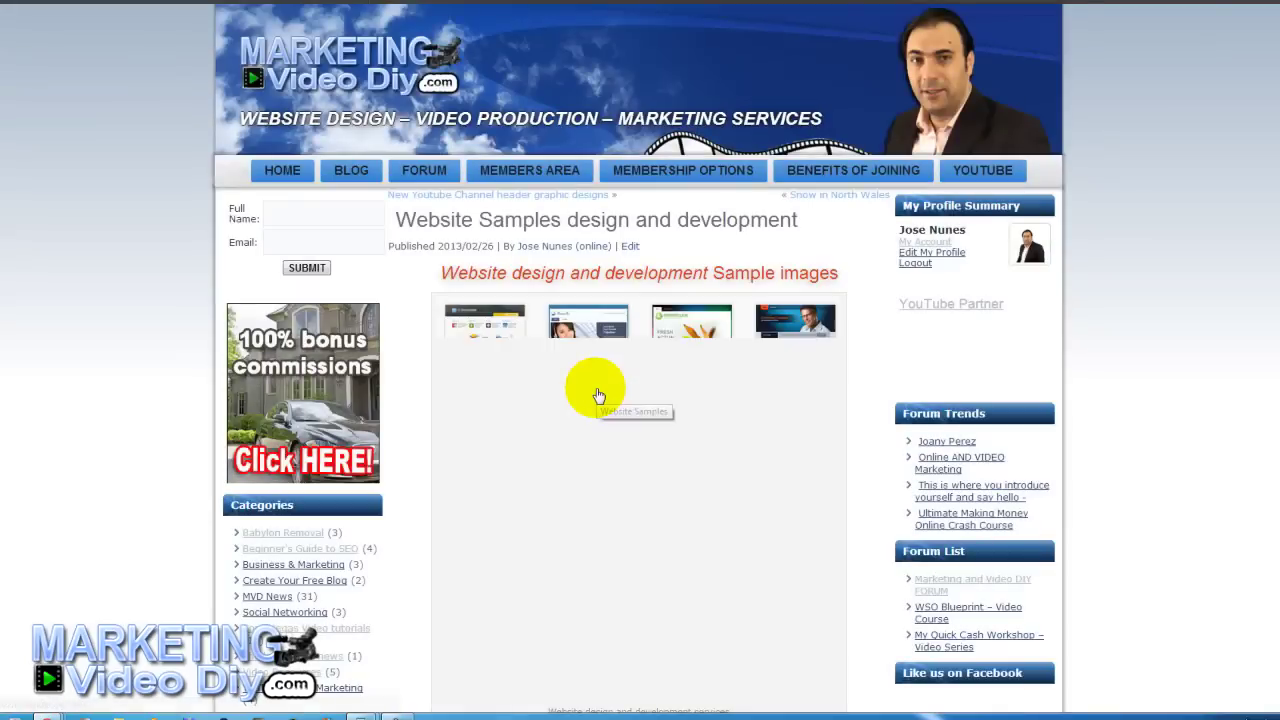
{"action": "scroll", "coordinate": [557, 389], "scroll_direction": "down", "scroll_amount": 8}
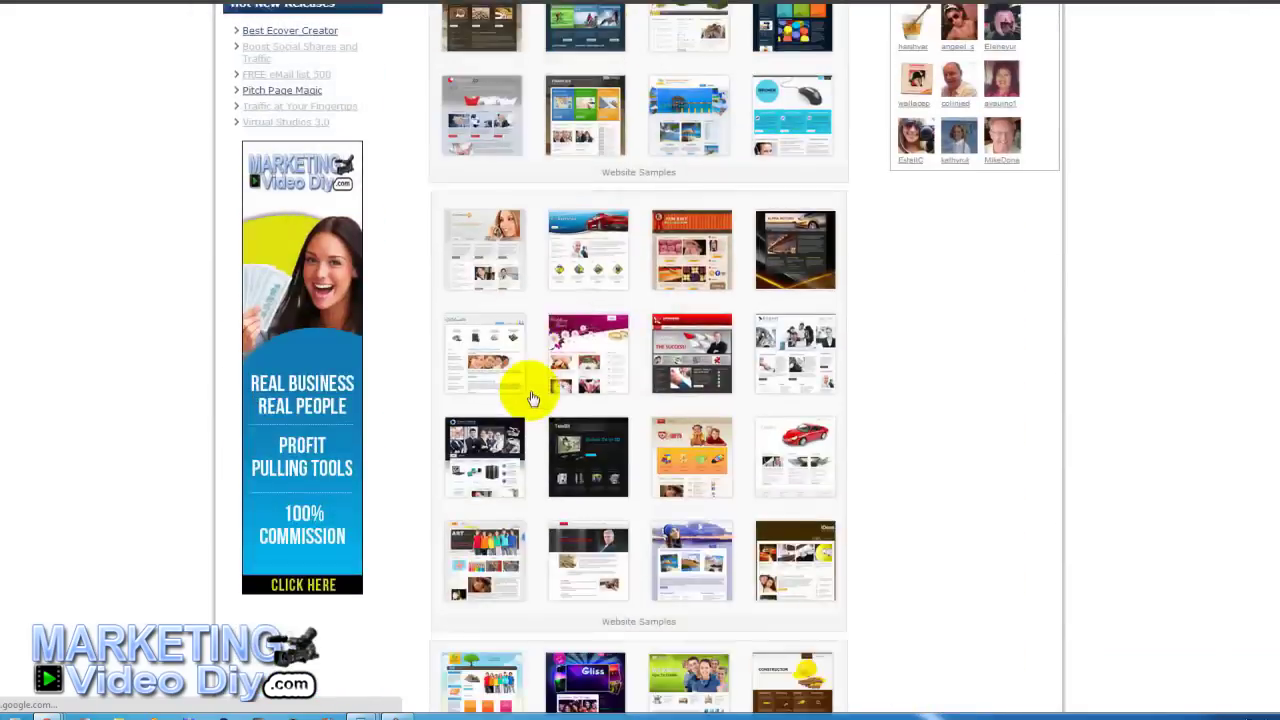
{"action": "scroll", "coordinate": [533, 381], "scroll_direction": "up", "scroll_amount": 5}
{"action": "scroll", "coordinate": [533, 381], "scroll_direction": "up", "scroll_amount": 3}
On the home page, submit the sidebar form with the subscriber's full name and email.
{"action": "left_click", "coordinate": [268, 170]}
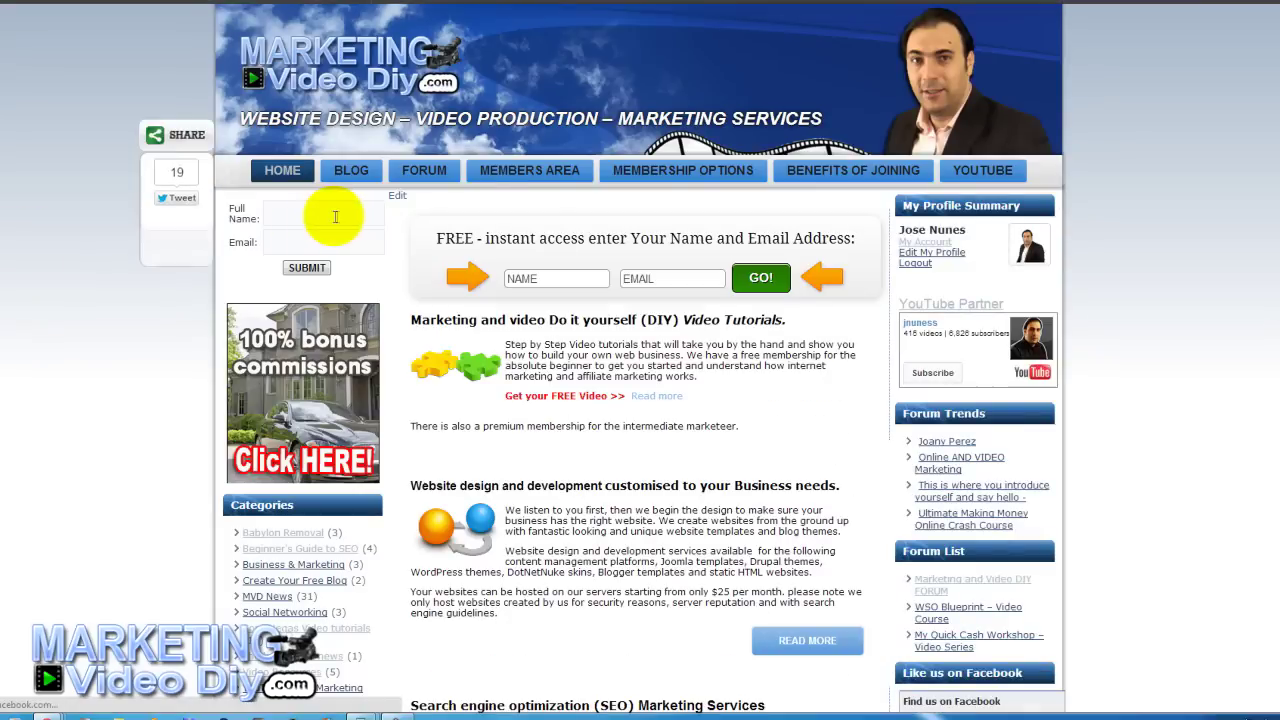
{"action": "left_click", "coordinate": [314, 213]}
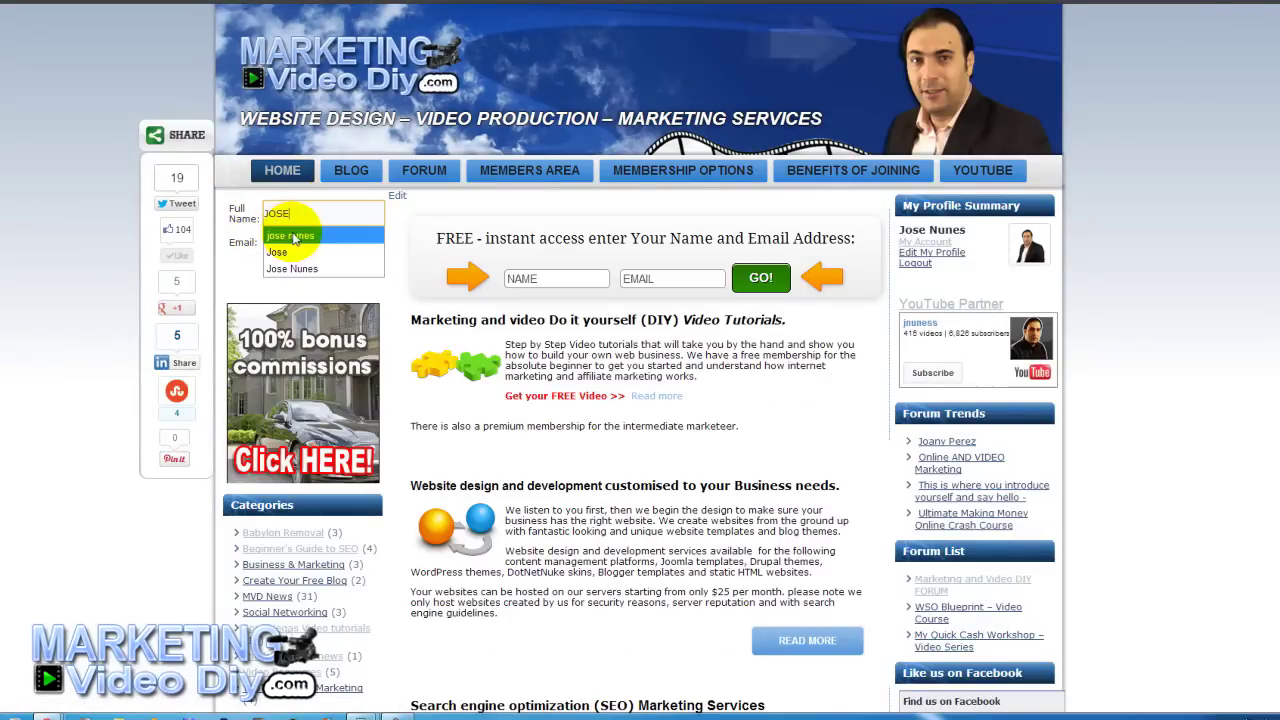
{"action": "left_click", "coordinate": [295, 244]}
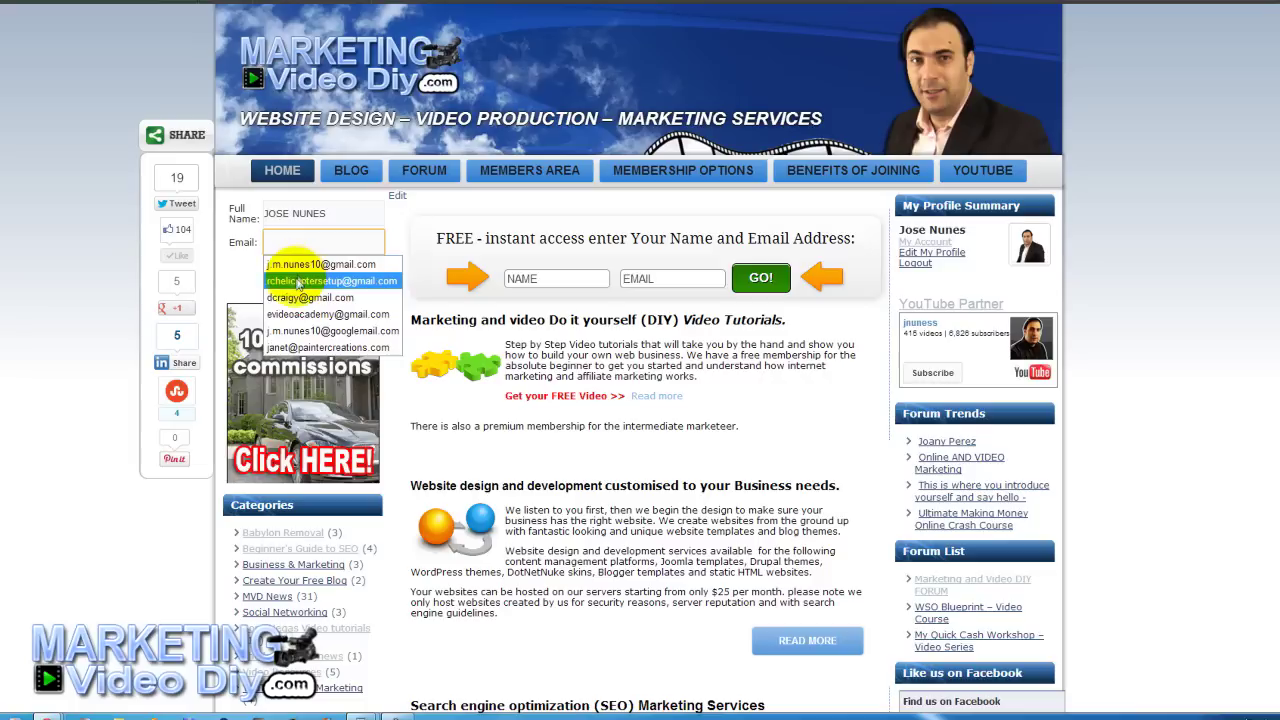
{"action": "left_click", "coordinate": [308, 332]}
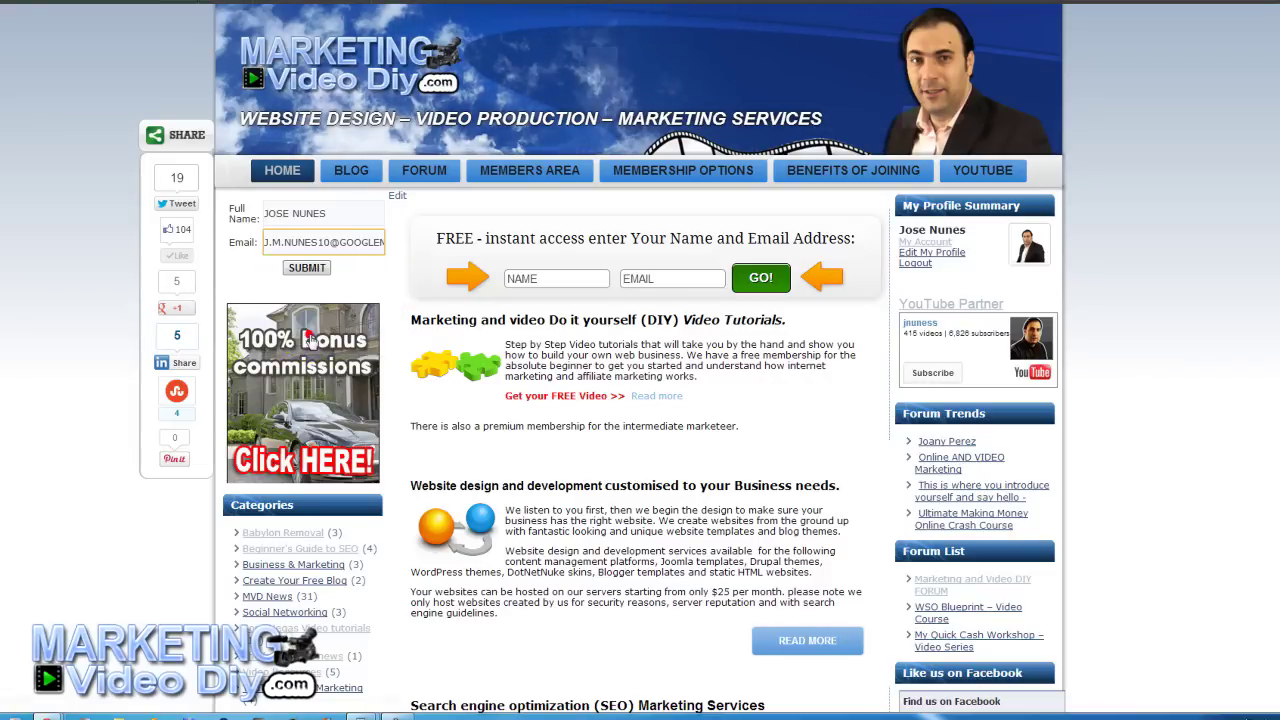
{"action": "left_click", "coordinate": [296, 270]}
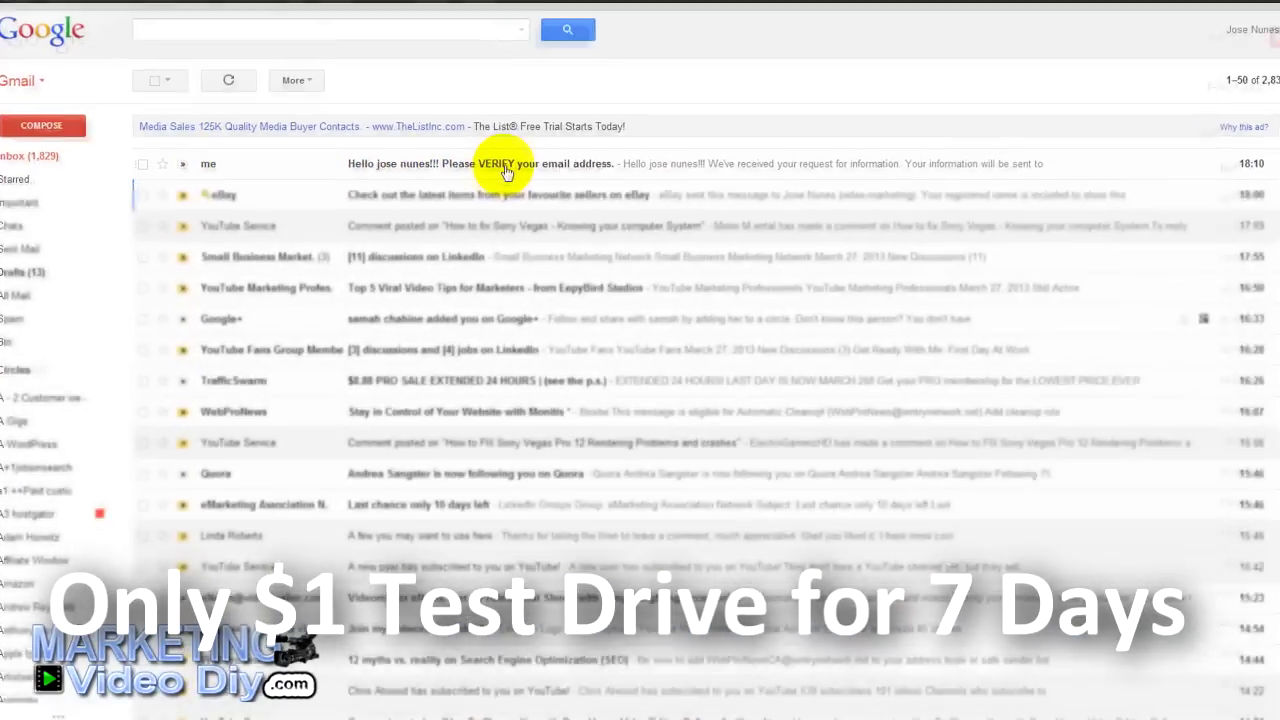
Open the 'Please VERIFY your email address' message and follow its 'Click here to join' link.
{"action": "left_click", "coordinate": [494, 174]}
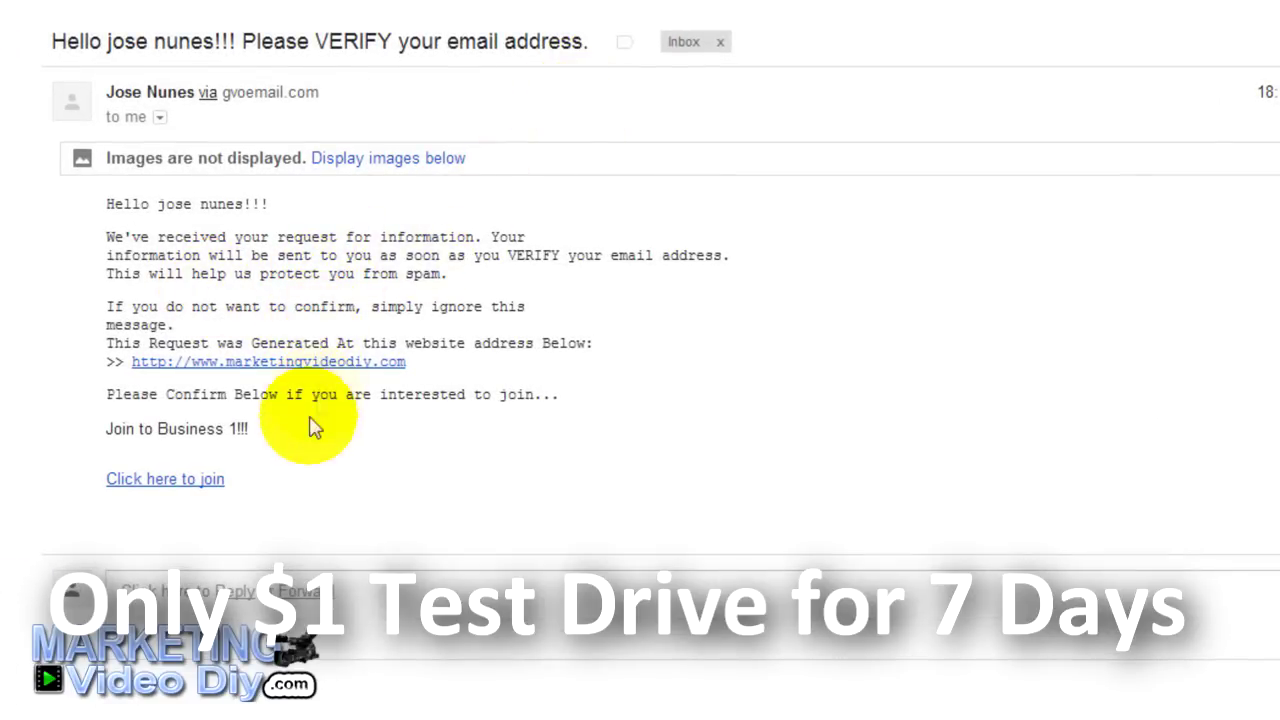
{"action": "left_click", "coordinate": [172, 486]}
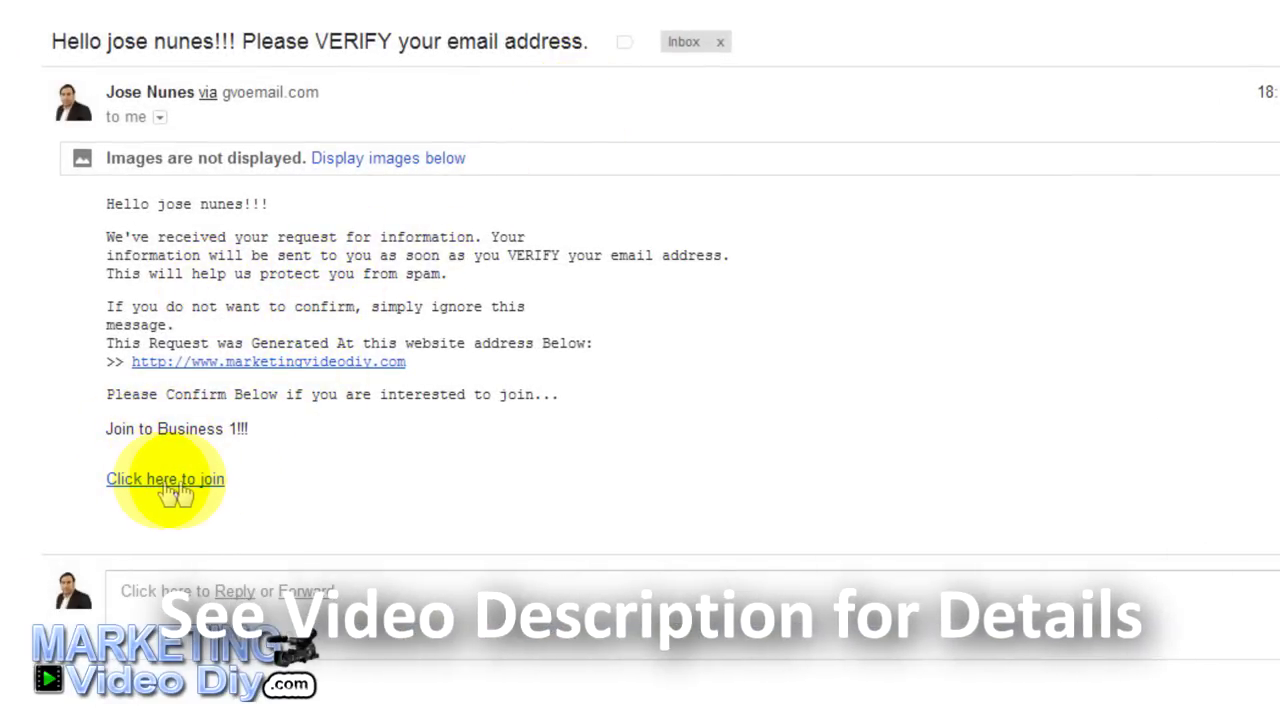